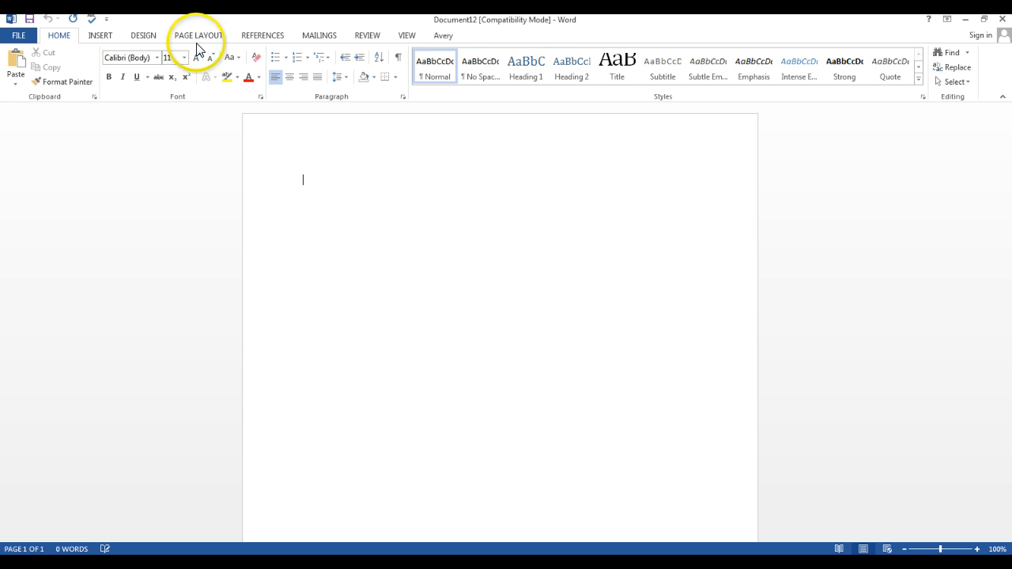
Show the ruler and look along the vertical ruler to the end of the page
click(404, 35)
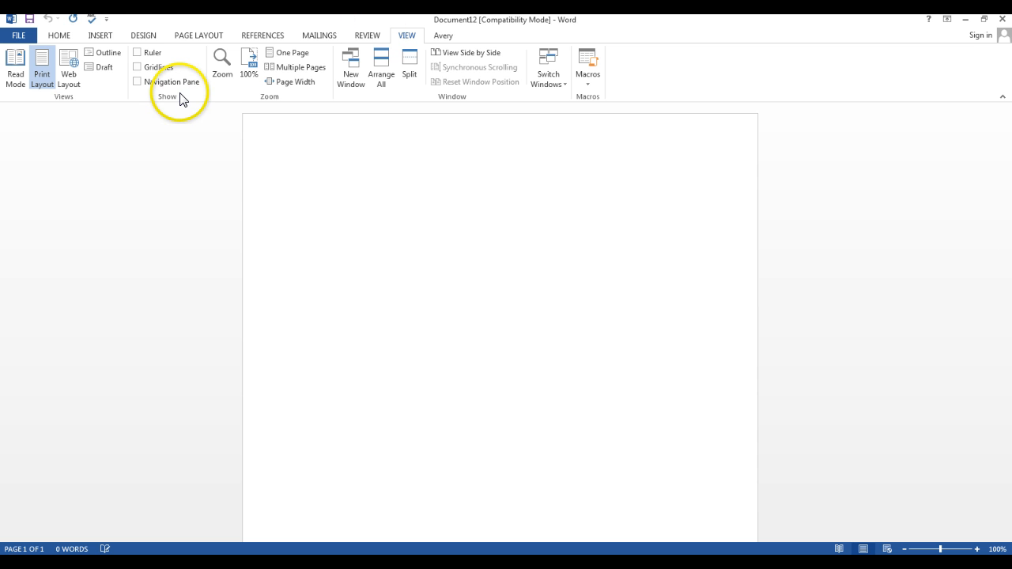
click(137, 53)
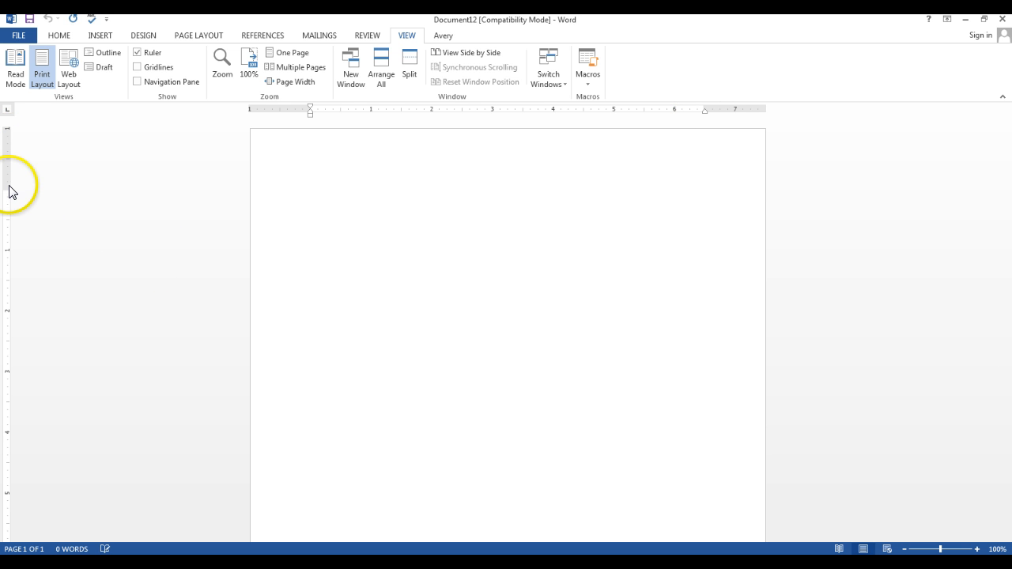
scroll(461, 291, down, 6)
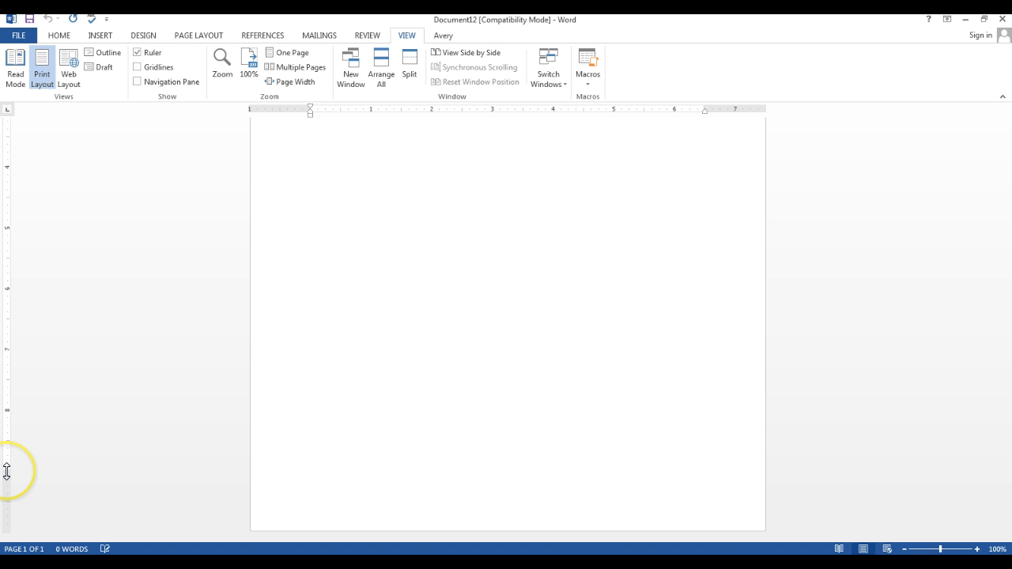
scroll(9, 451, up, 6)
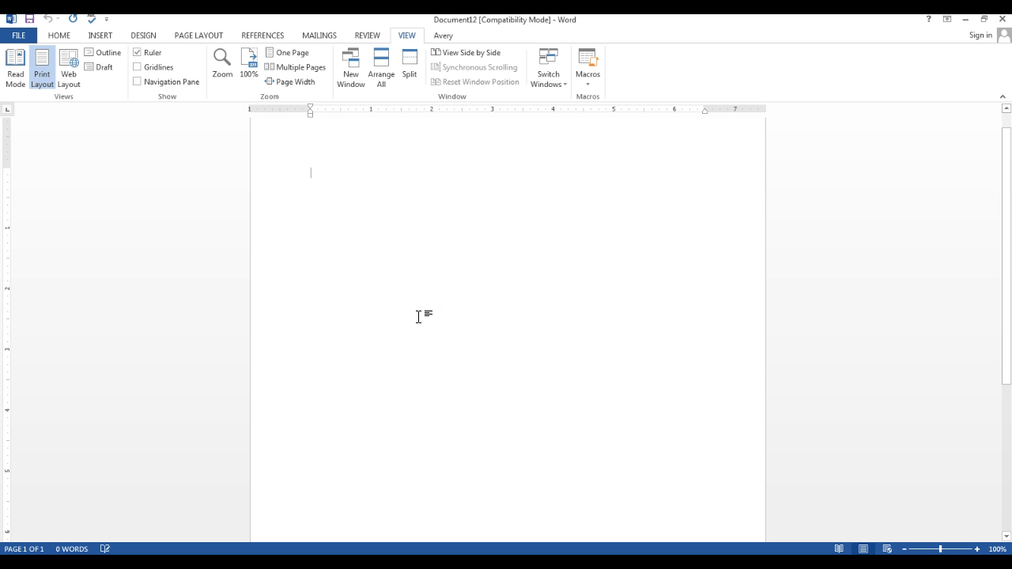
Try the default tab stops on the empty first line and remove the inserted tabs
key(Tab)
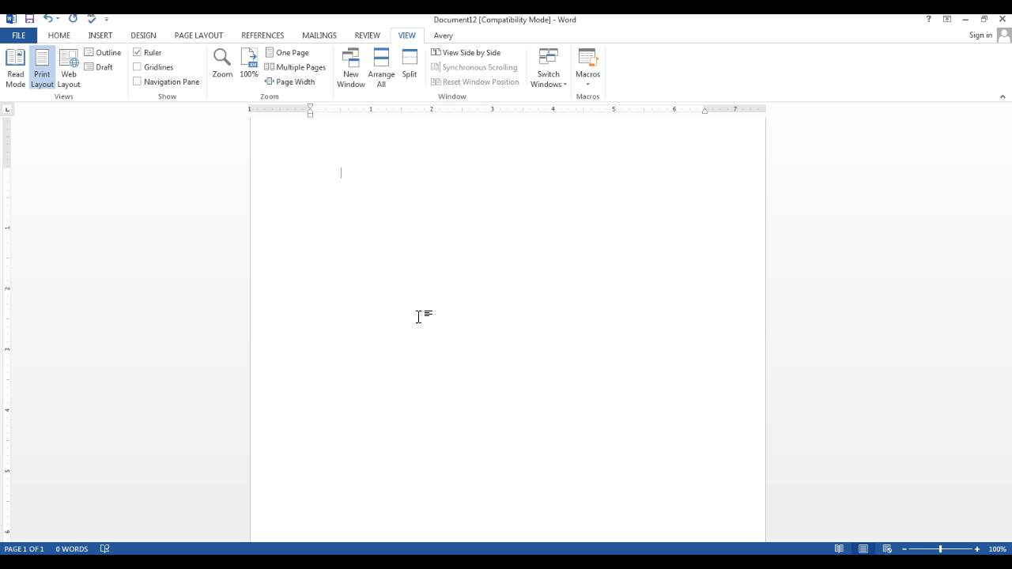
key(Tab)
key(Tab)
key(Tab)
key(Tab)
key(BackSpace)
key(BackSpace)
key(BackSpace)
key(BackSpace)
key(BackSpace)
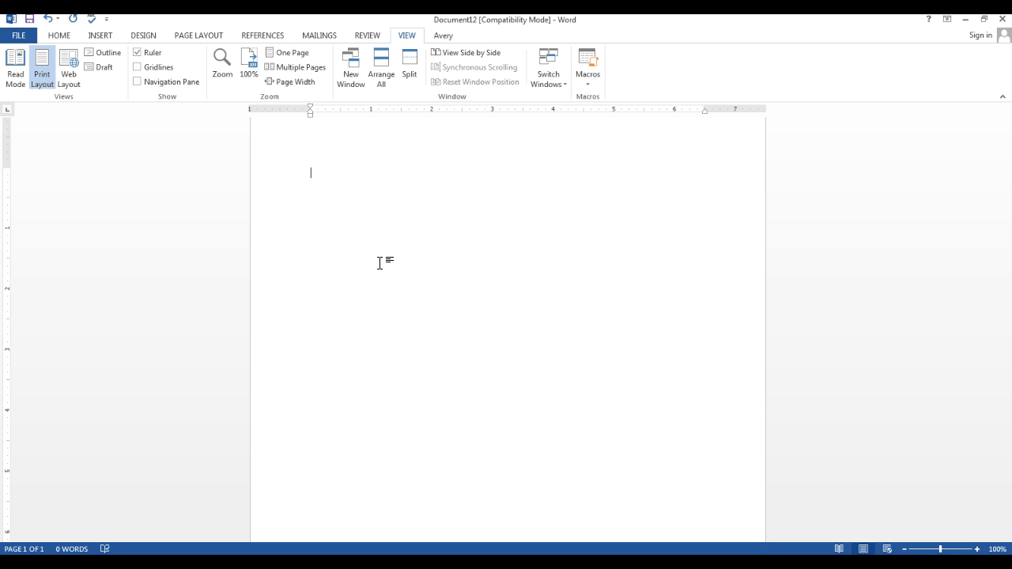
Set left tab stops at 1, 2, 3 and 4 inches on the horizontal ruler
click(372, 110)
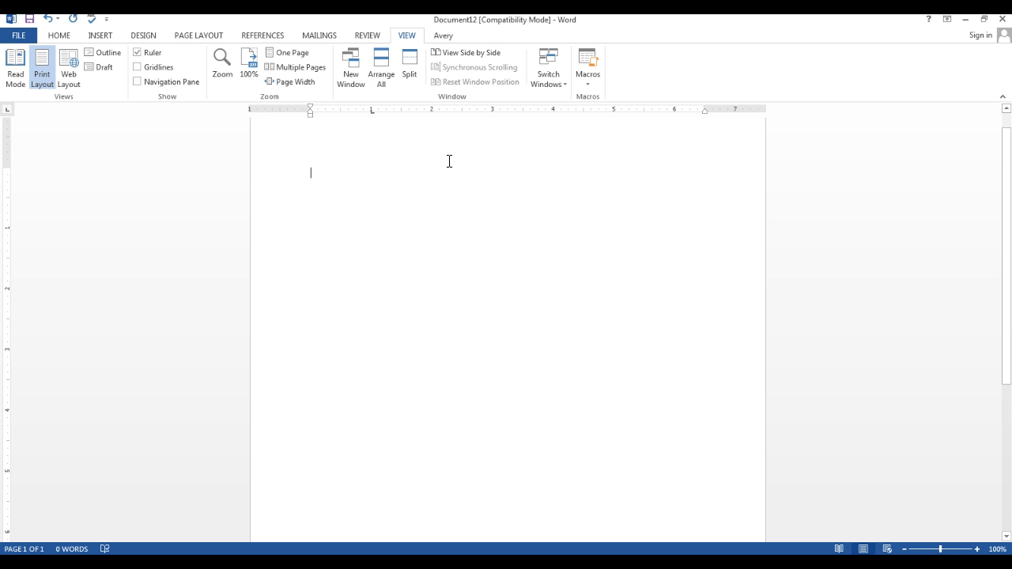
click(432, 111)
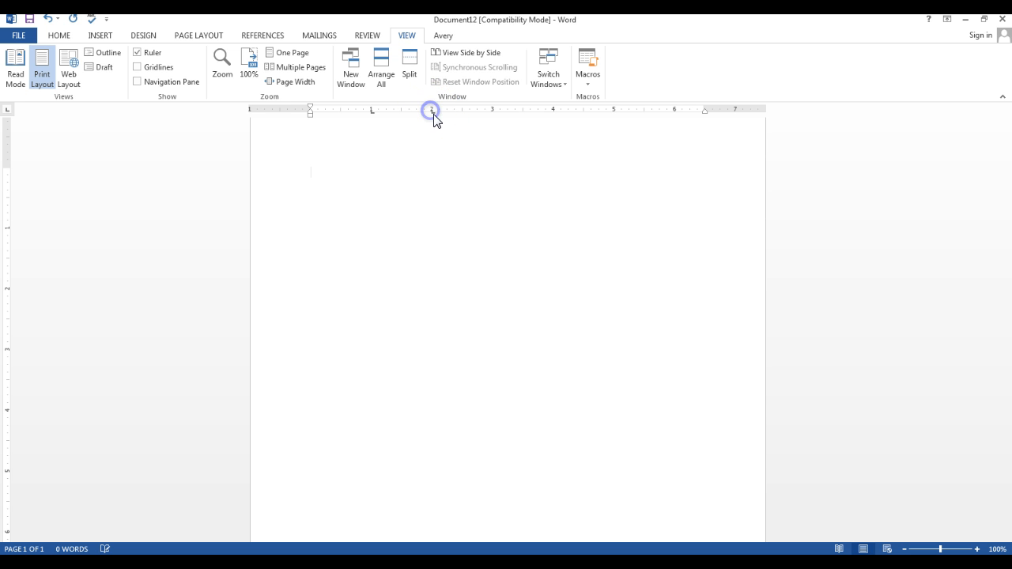
click(493, 112)
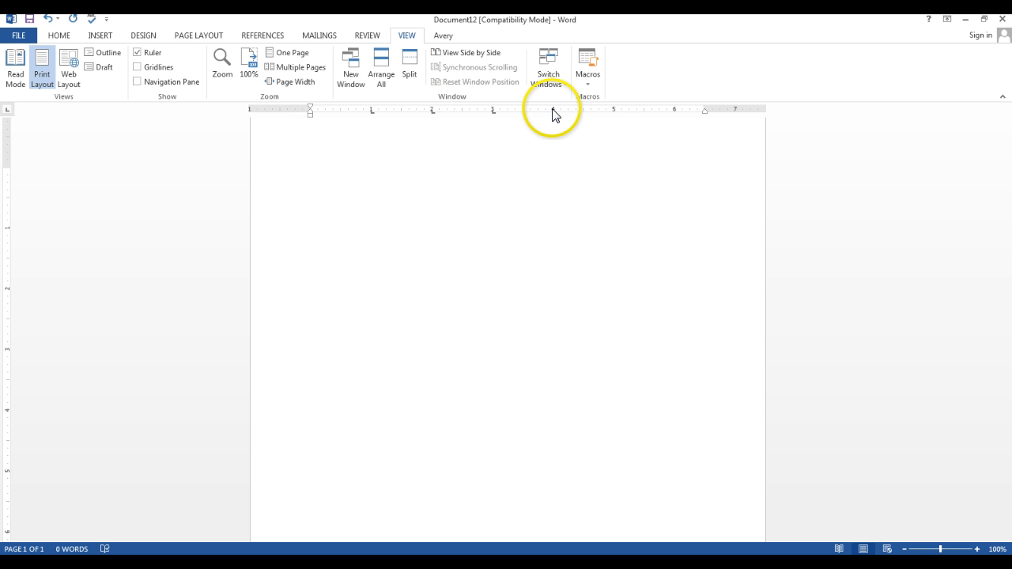
click(553, 113)
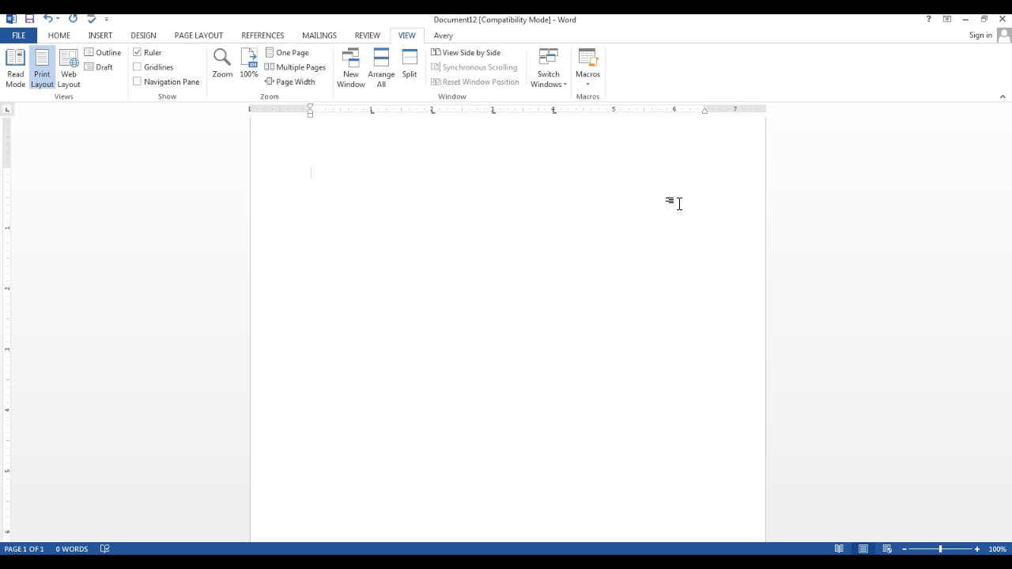
Enter Blue, Pink, Red and Grey as the first row, one colour at each tab stop
key(Tab)
key(BackSpace)
key(BackSpace)
key(BackSpace)
key(BackSpace)
text(Blue	)
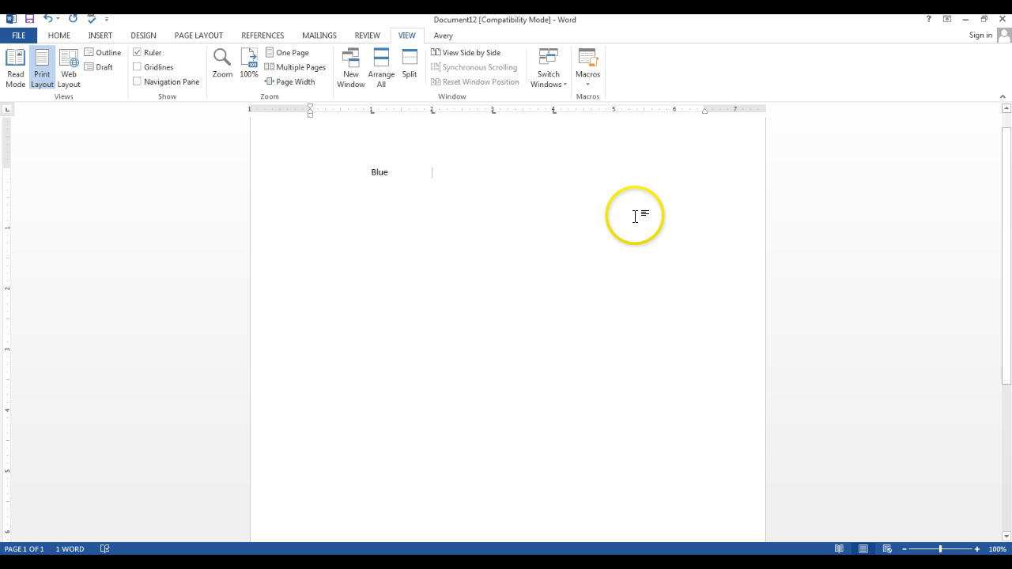
text(Pimn)
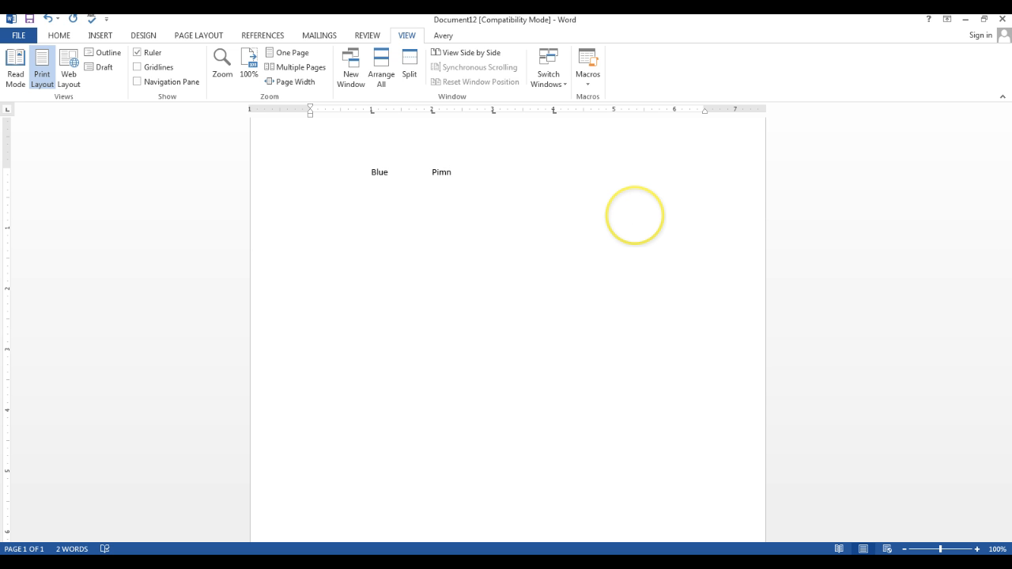
key(BackSpace)
key(BackSpace)
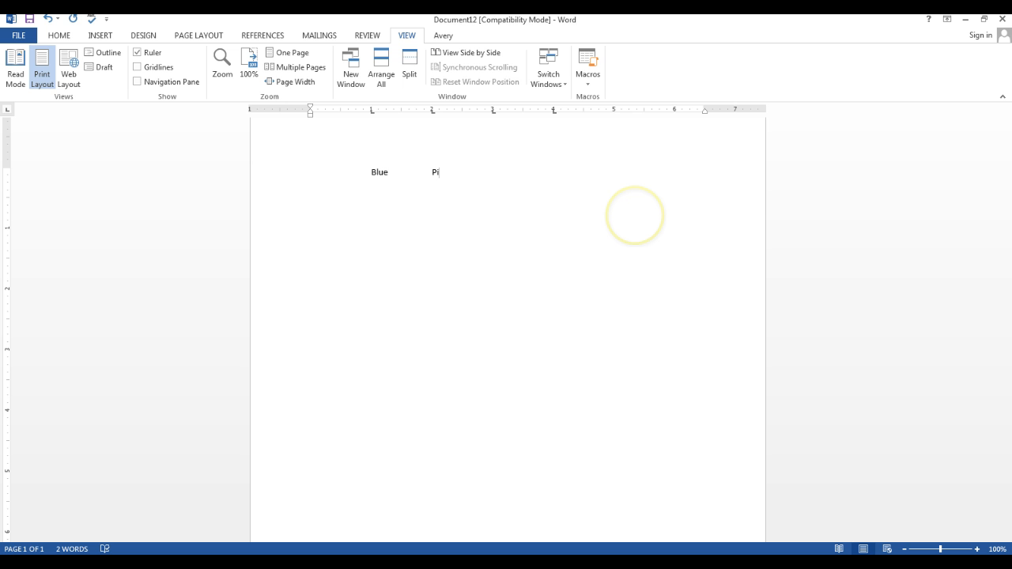
text(nk)
key(Tab)
text(R)
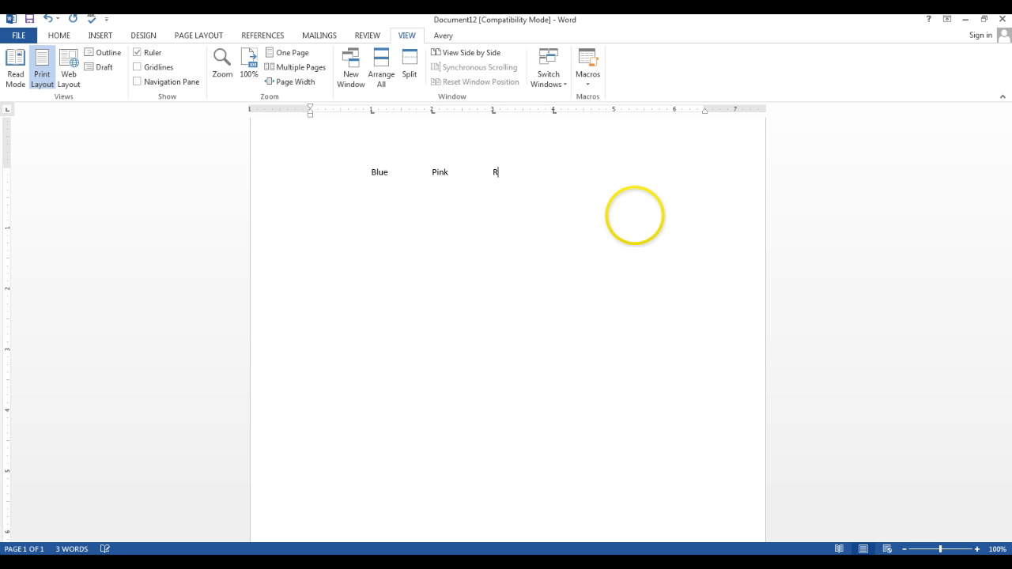
text(ed)
key(Tab)
text(Grey)
key(Tab)
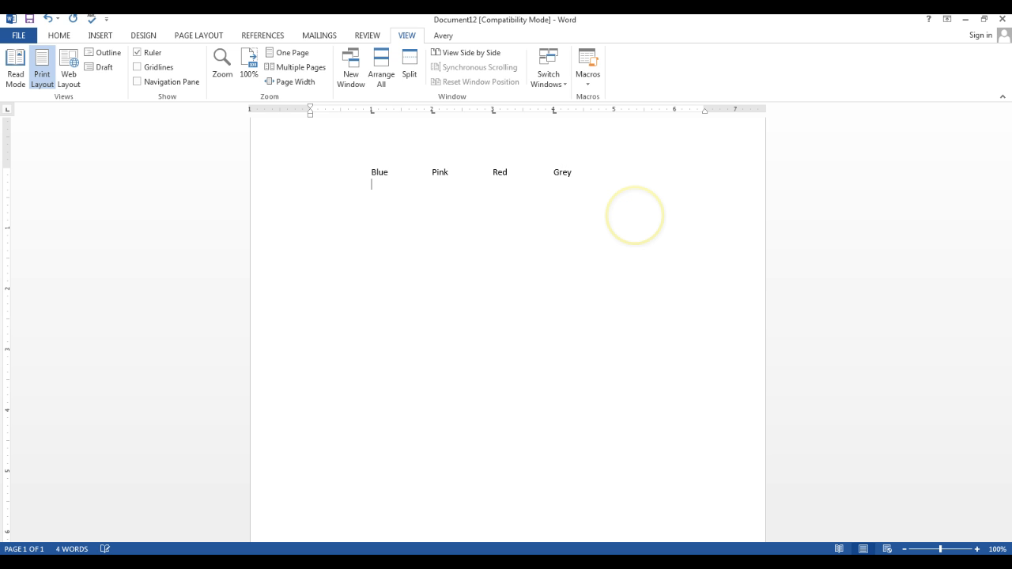
Enter Turquoise, Orange, Black and Cardinal as the second row, aligned at the tab stops
drag(635, 216, 634, 210)
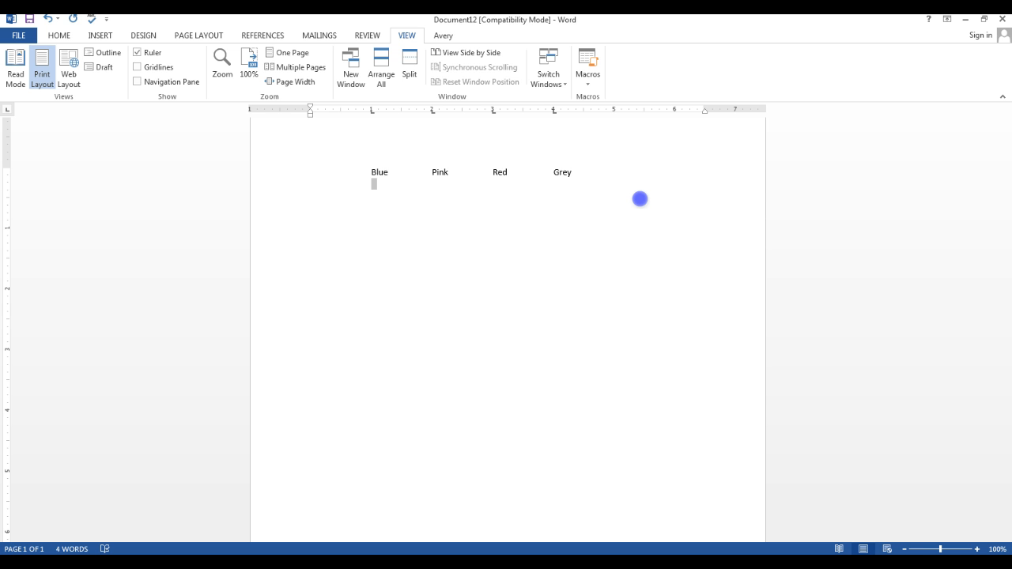
drag(639, 198, 484, 265)
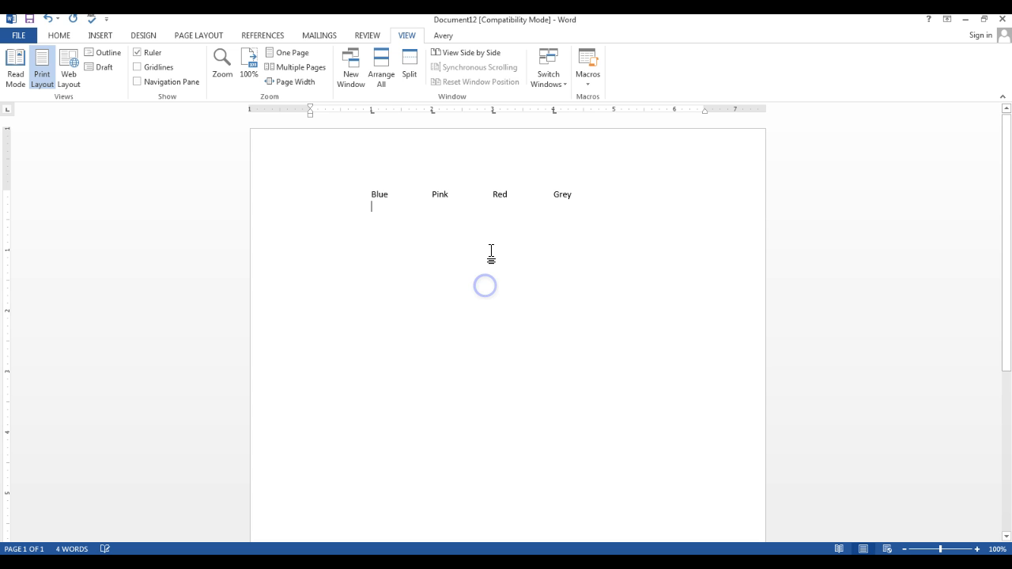
text(Turq)
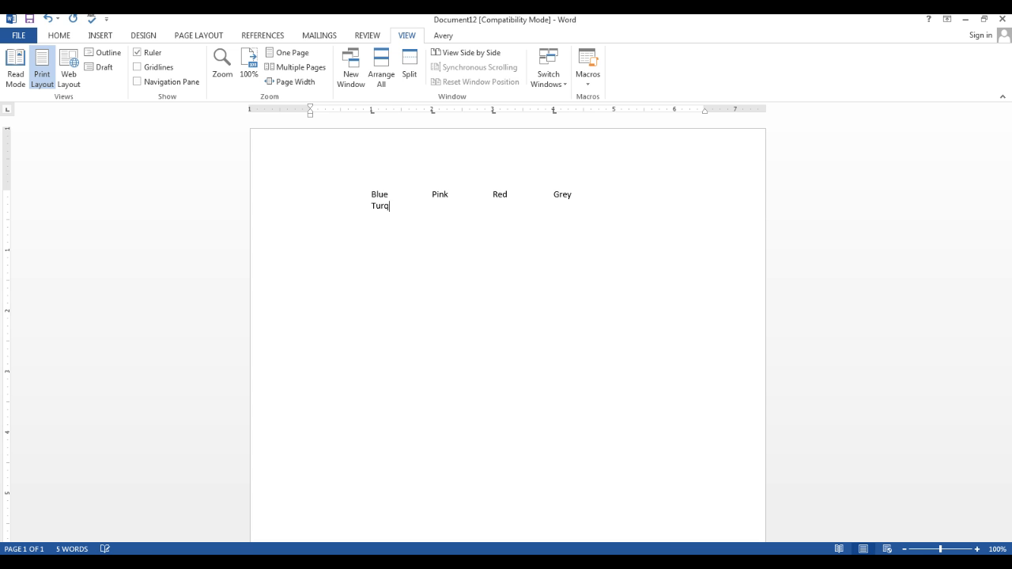
text(uoise)
key(Tab)
text(Orange)
key(Tab)
text(Bl)
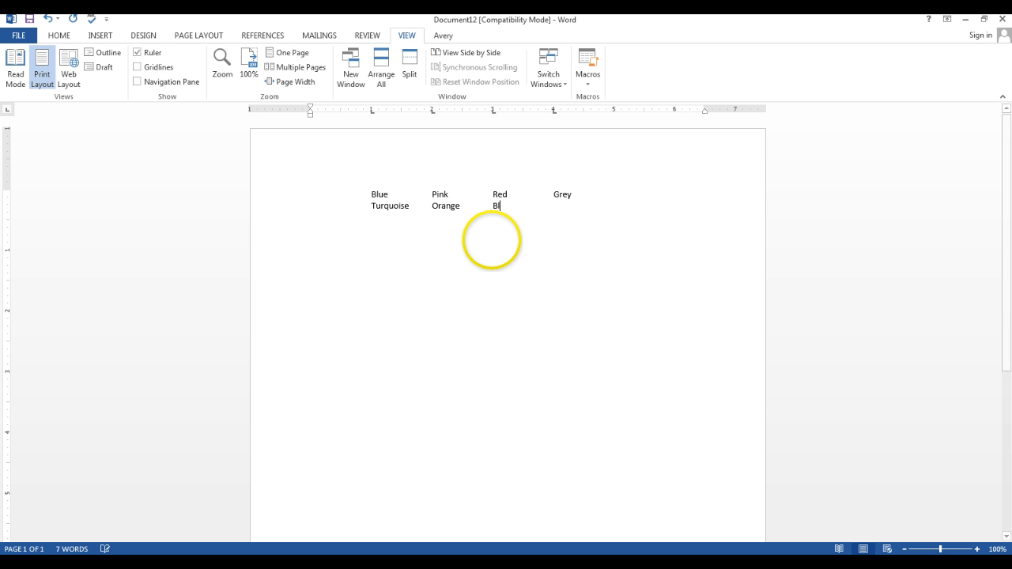
text(ack)
key(Tab)
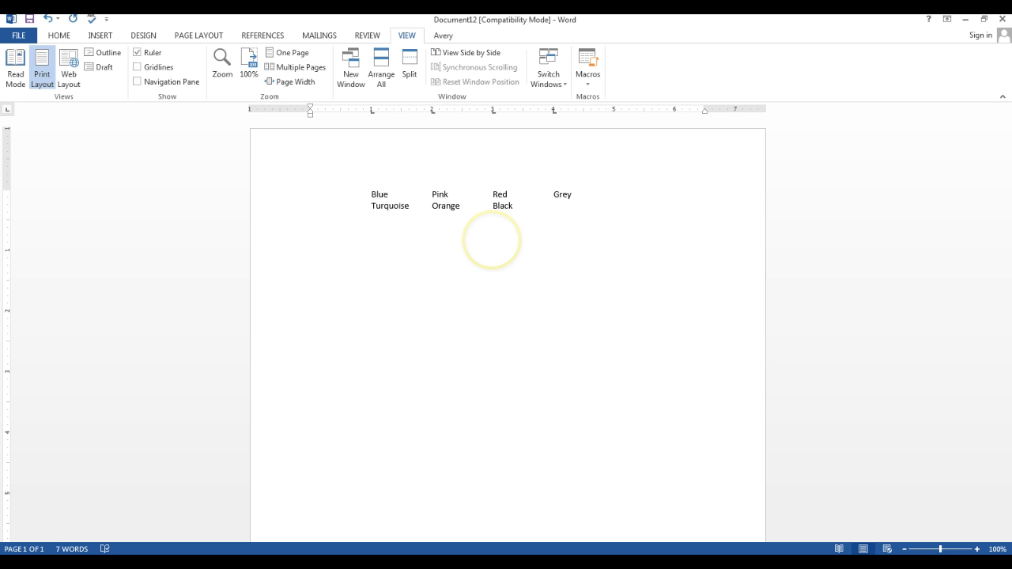
text(Cardinal)
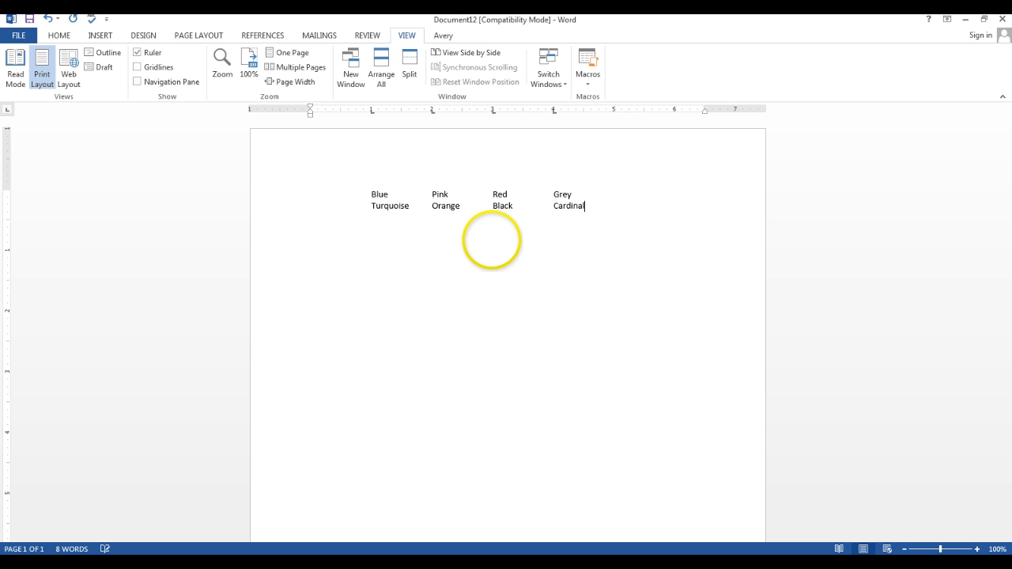
Enter Gold, Green, Yellow and Purple as the third row, aligned at the tab stops
key(Tab)
text(Gold)
key(Tab)
text(r)
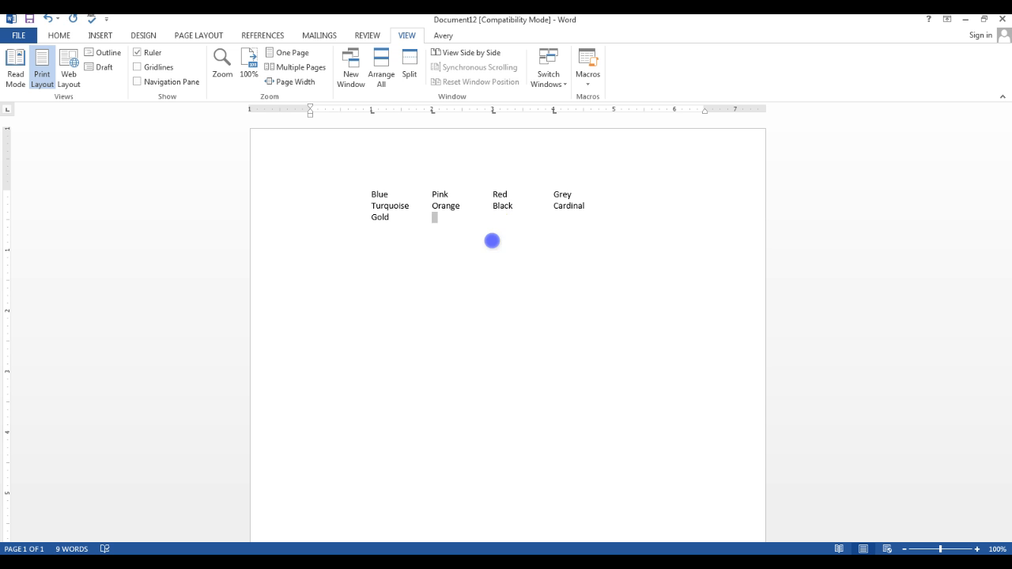
text(ed)
key(BackSpace)
key(BackSpace)
key(BackSpace)
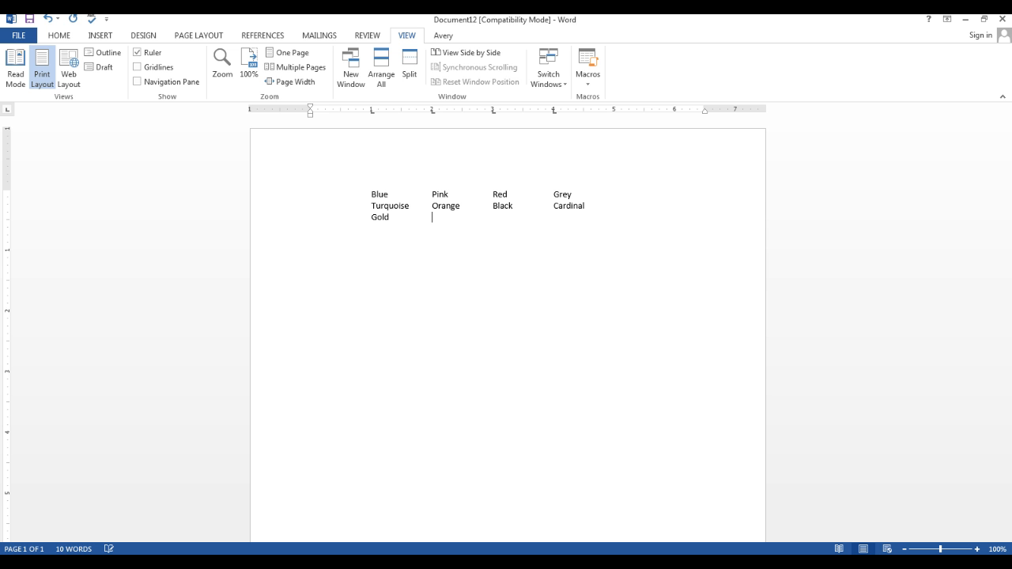
text(Green)
key(Tab)
text(Yellow	)
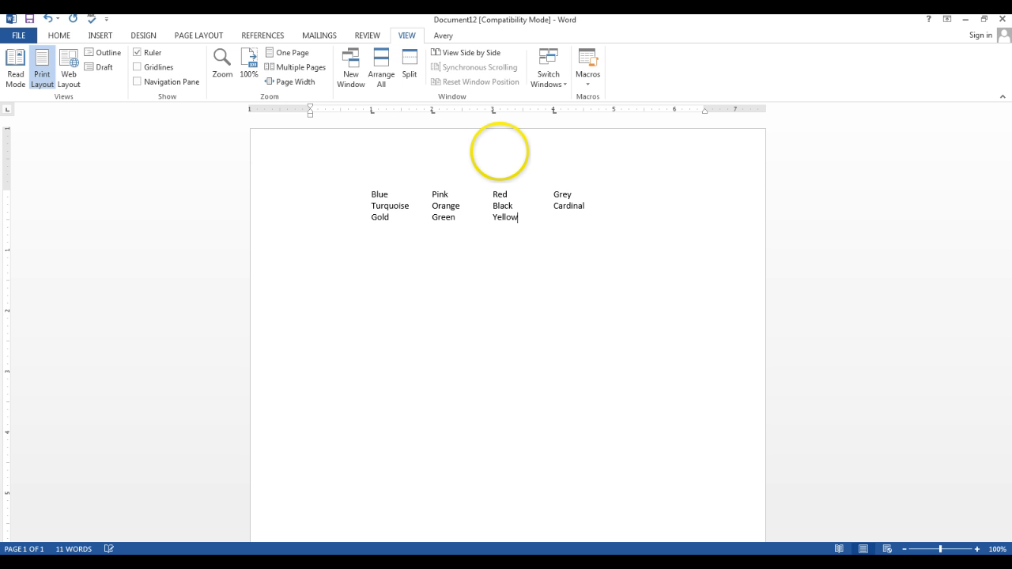
text(Purple)
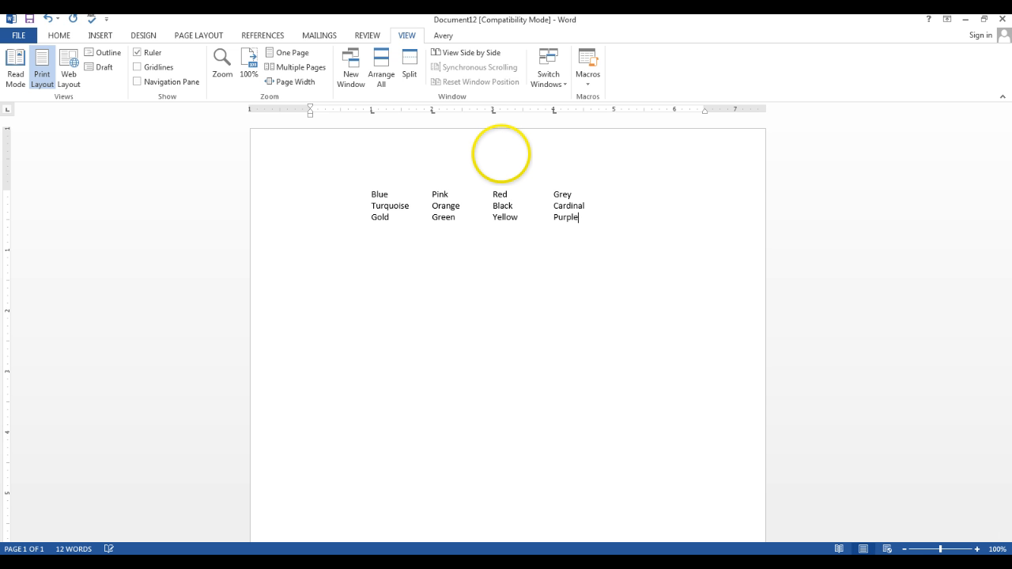
Enter Magenta, Brown, Teal and Apricot as the fourth row, aligned at the tab stops
key(Tab)
text(Magenta)
key(Tab)
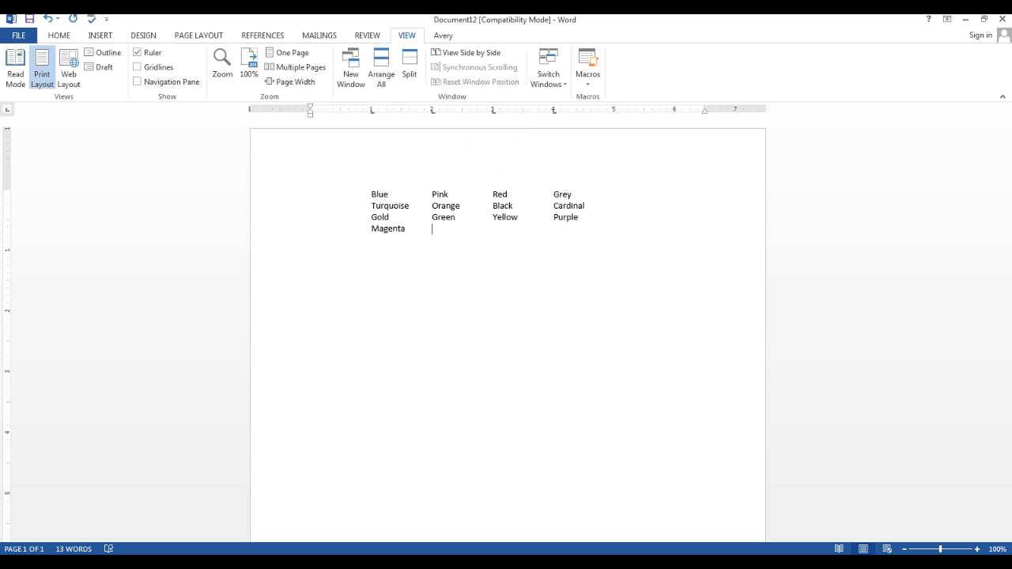
click(501, 153)
text(r)
click(436, 233)
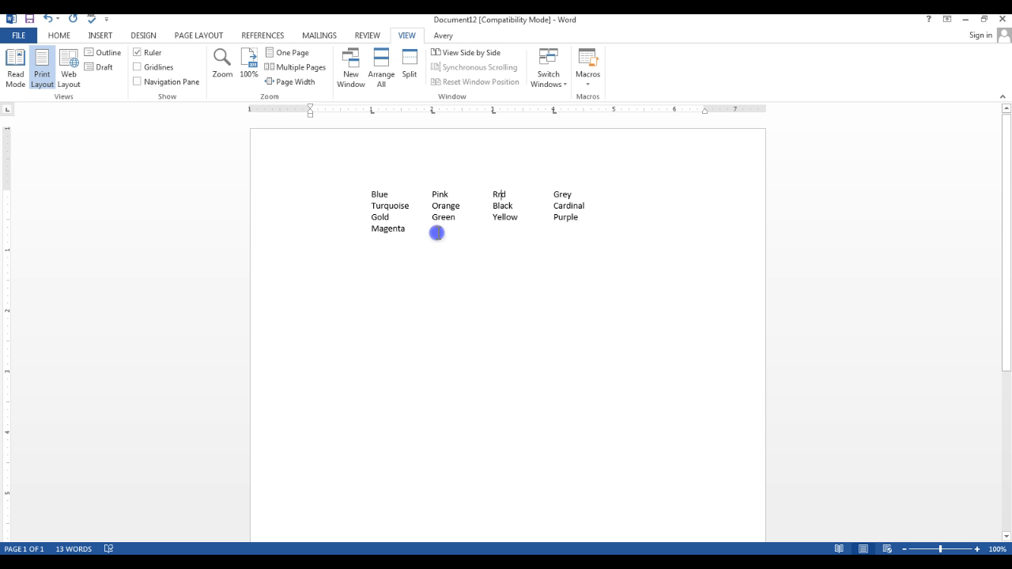
text(Brown)
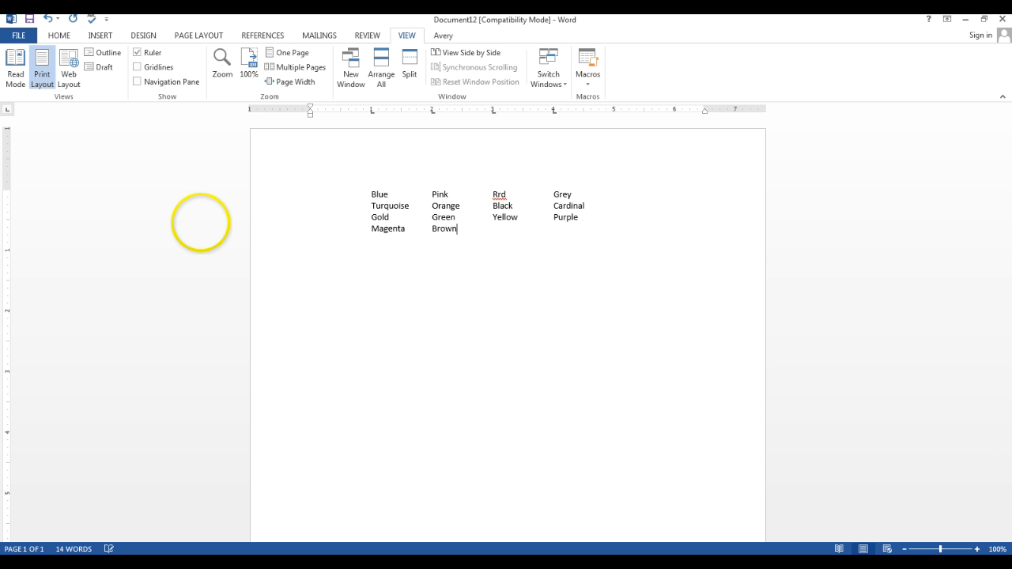
key(Tab)
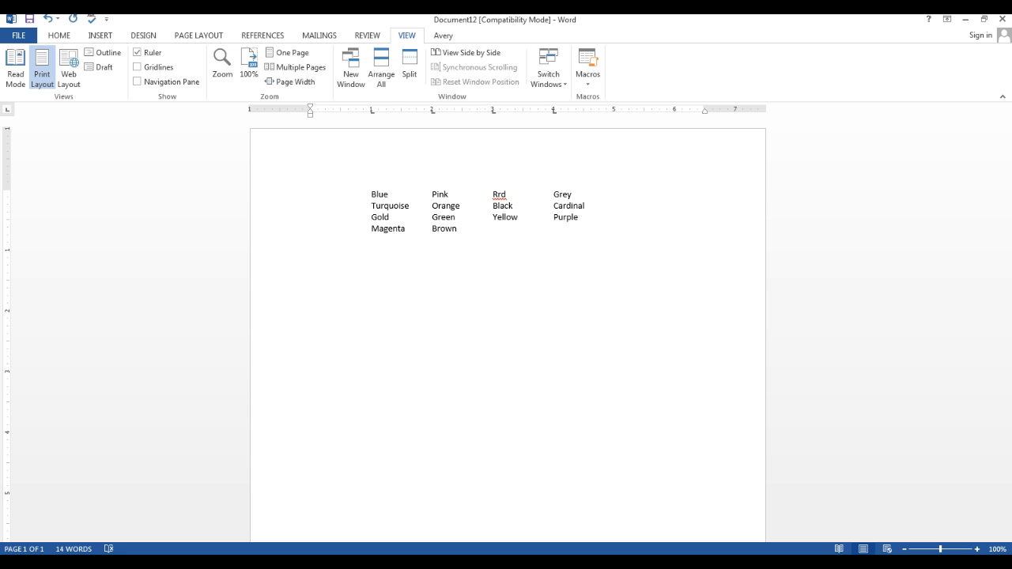
text(Tea)
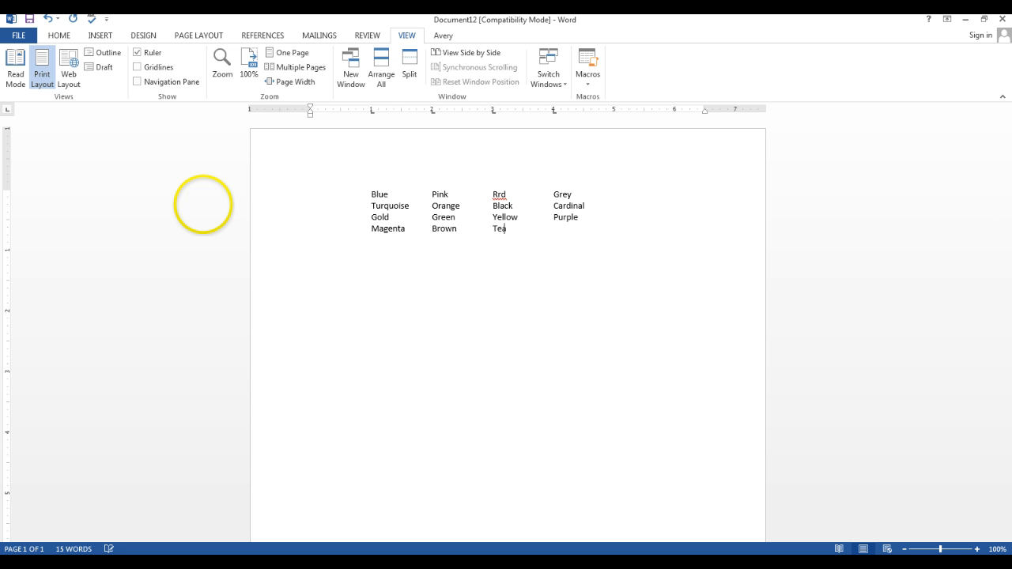
text(l	Apricot)
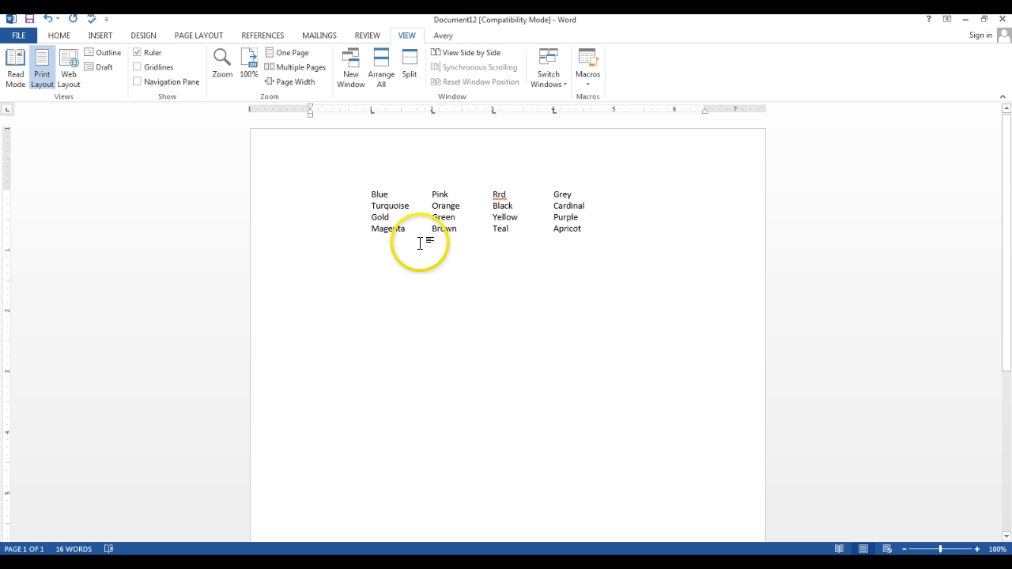
Correct the misspelled colour in the first row's third column to Red
double_click(501, 195)
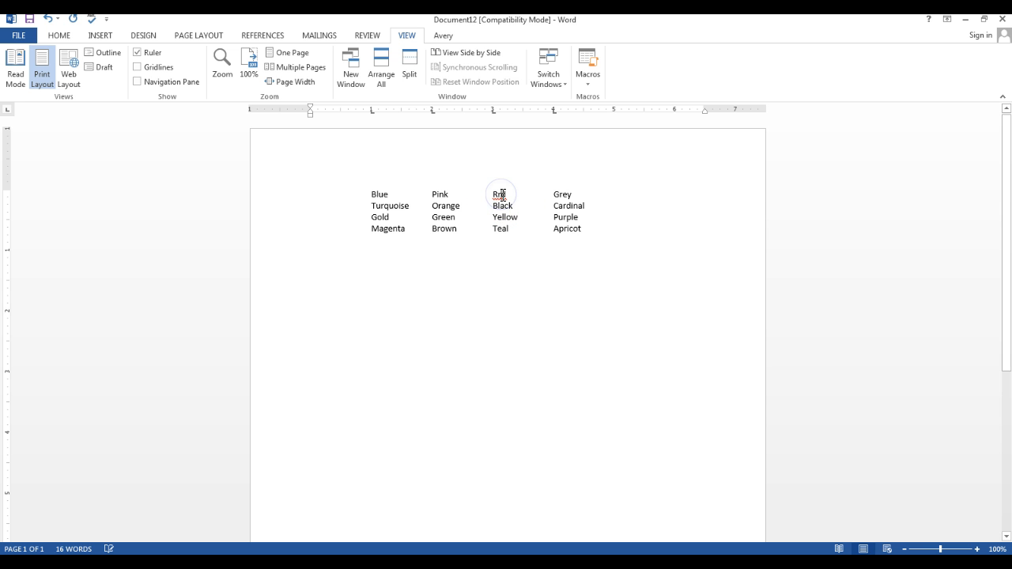
text(Red	Gre)
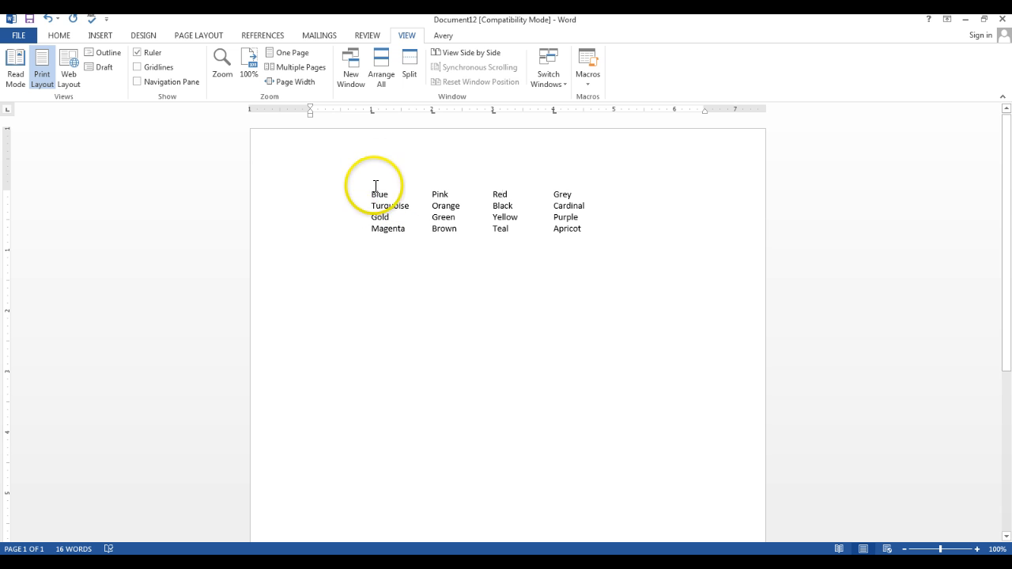
Check the first column's alignment against the 1-inch tab stop
drag(370, 114, 371, 114)
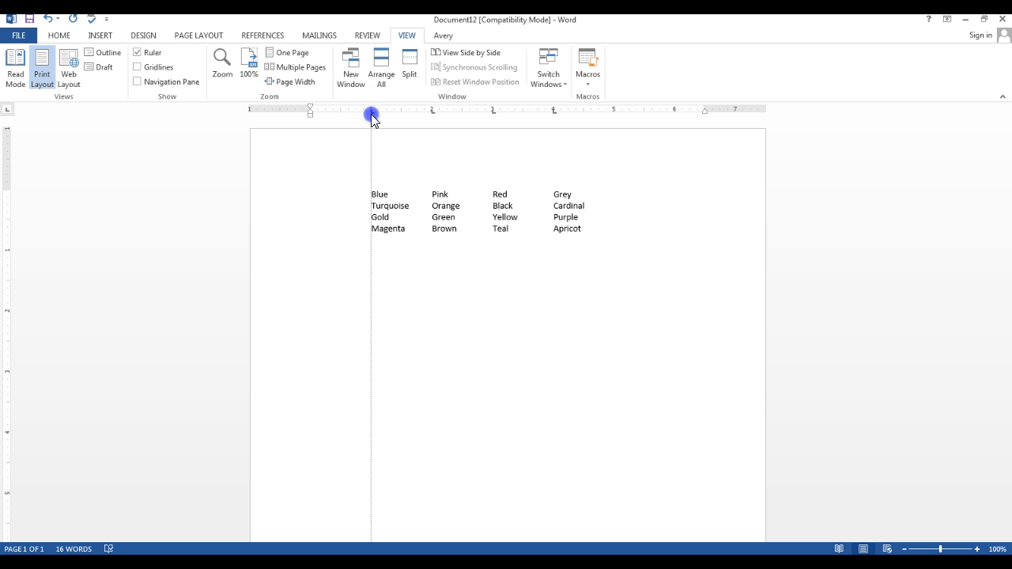
drag(371, 114, 370, 114)
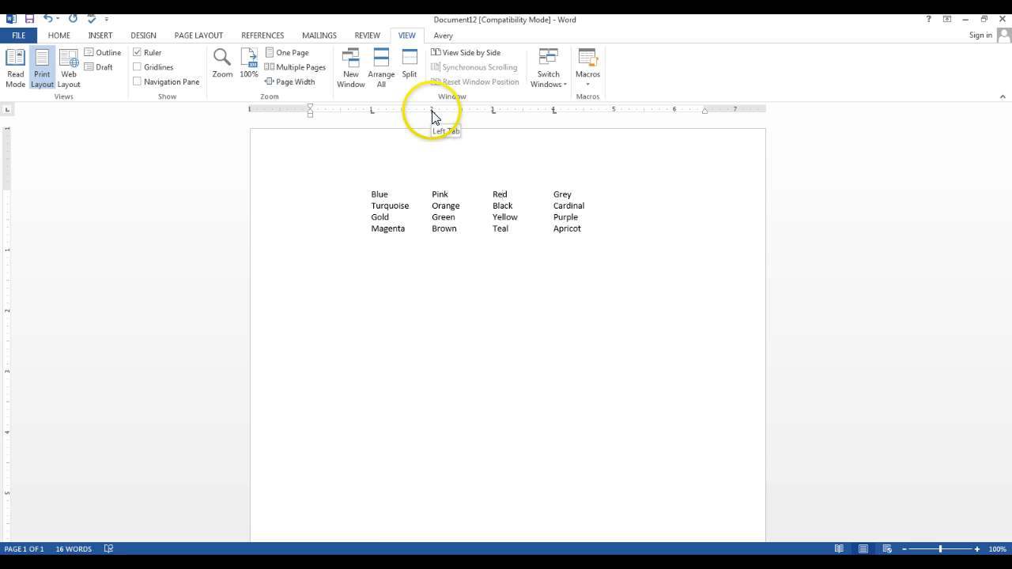
Check the second, third and fourth columns' alignment against the 2-, 3- and 4-inch tab stops
drag(431, 116, 493, 113)
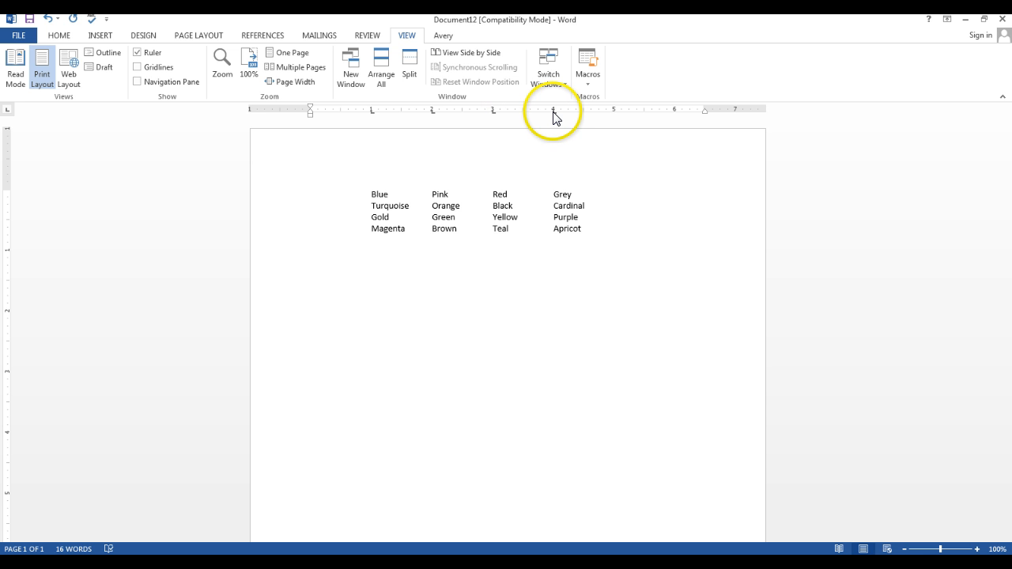
drag(554, 113, 554, 113)
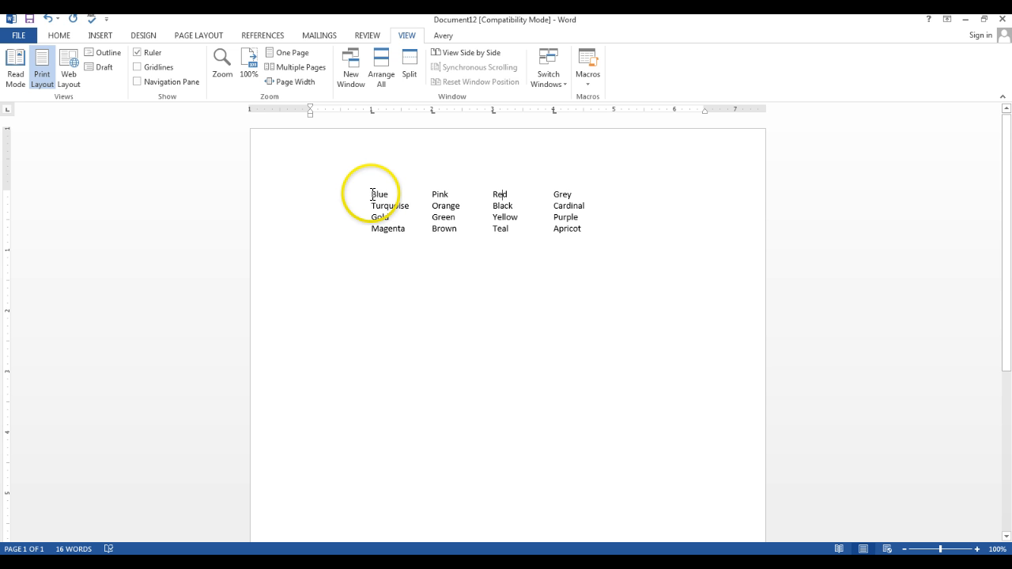
For all four rows, move the fourth tab stop to 5 inches, the third to about 3.7 and the second to about 2.4
drag(372, 194, 564, 227)
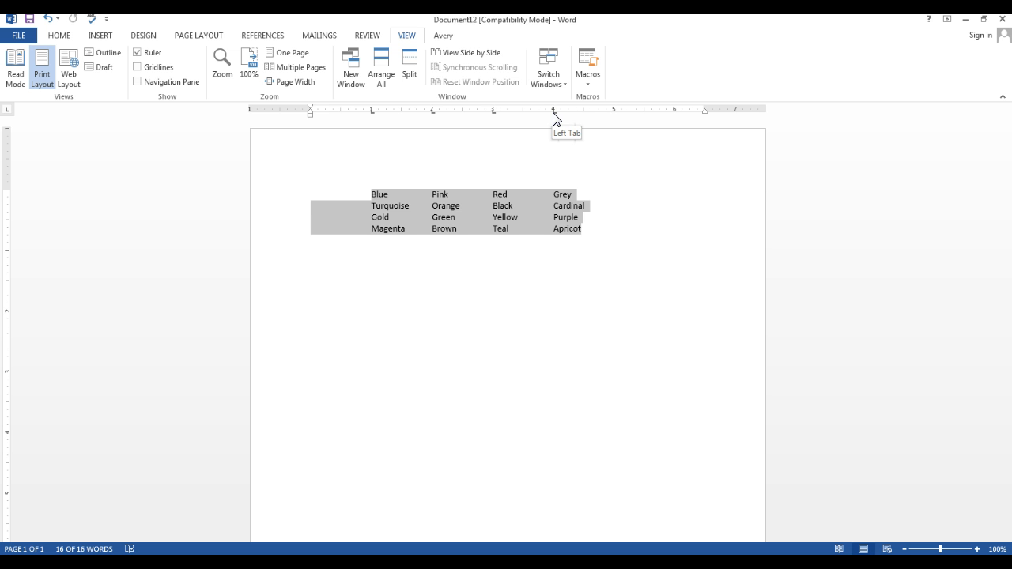
drag(553, 115, 614, 115)
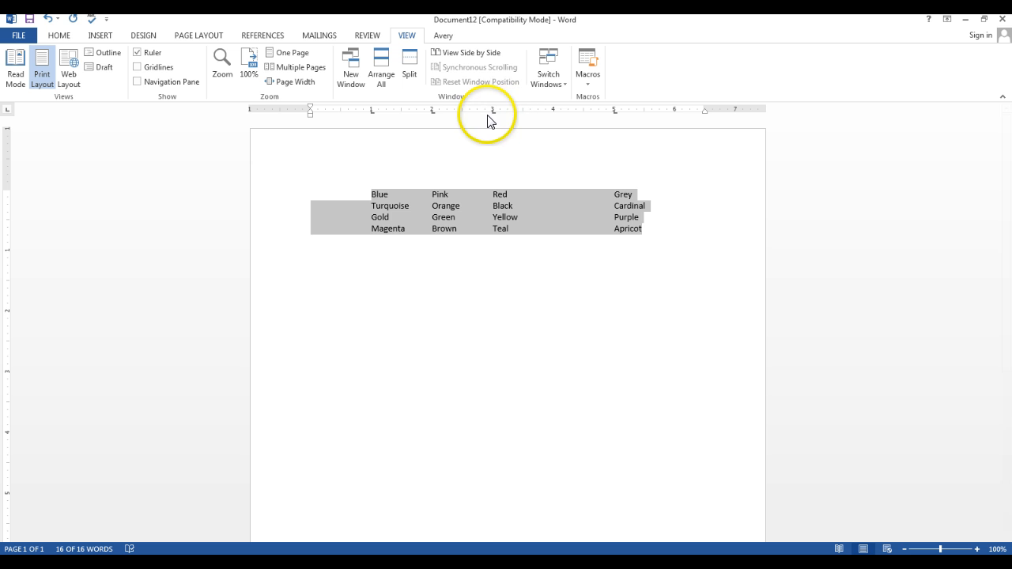
drag(491, 111, 534, 111)
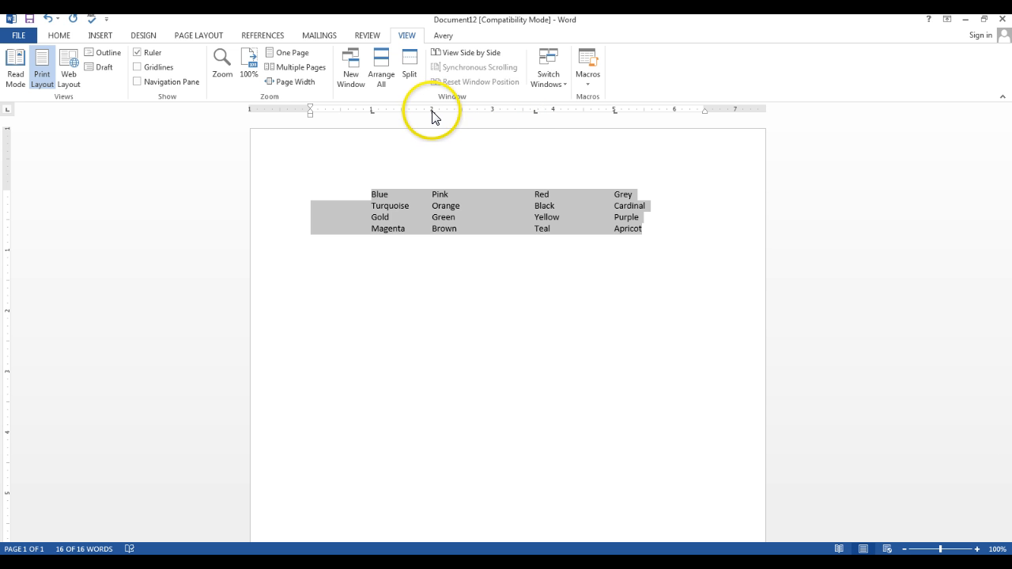
drag(431, 111, 452, 113)
click(566, 299)
click(494, 496)
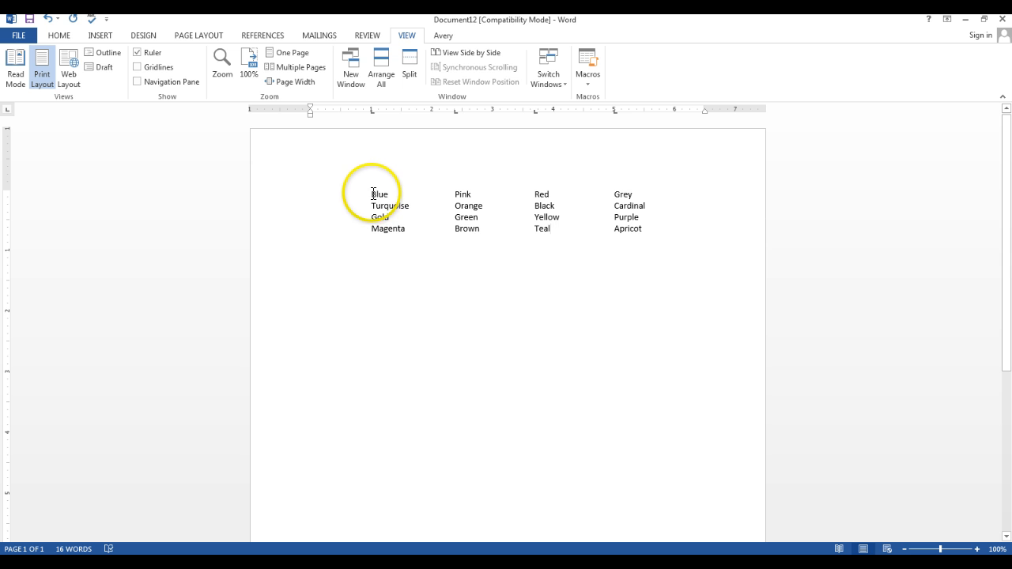
Move the fourth column's tab stop to about 4.8 inches for all four rows
drag(372, 194, 646, 231)
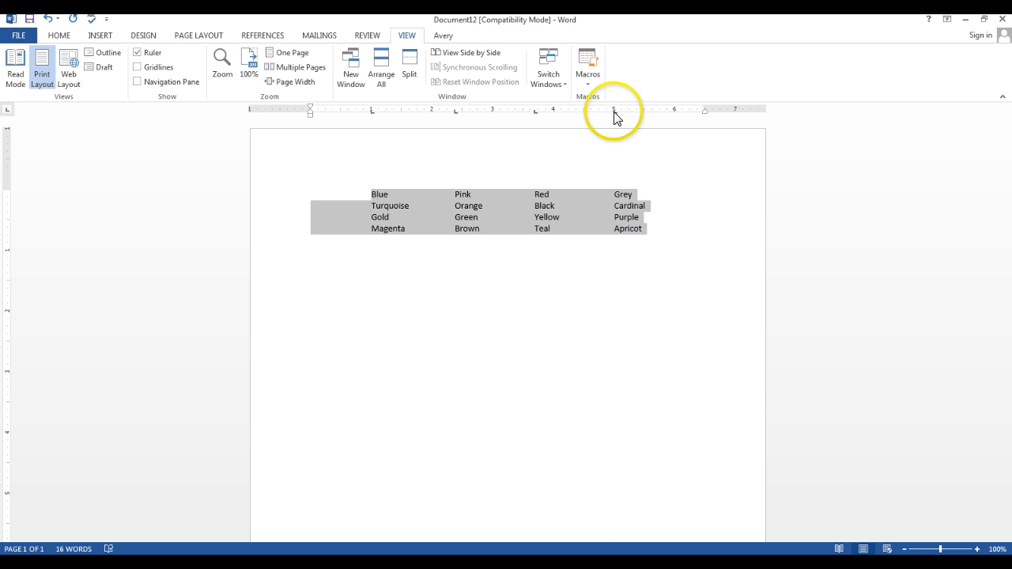
drag(614, 110, 607, 113)
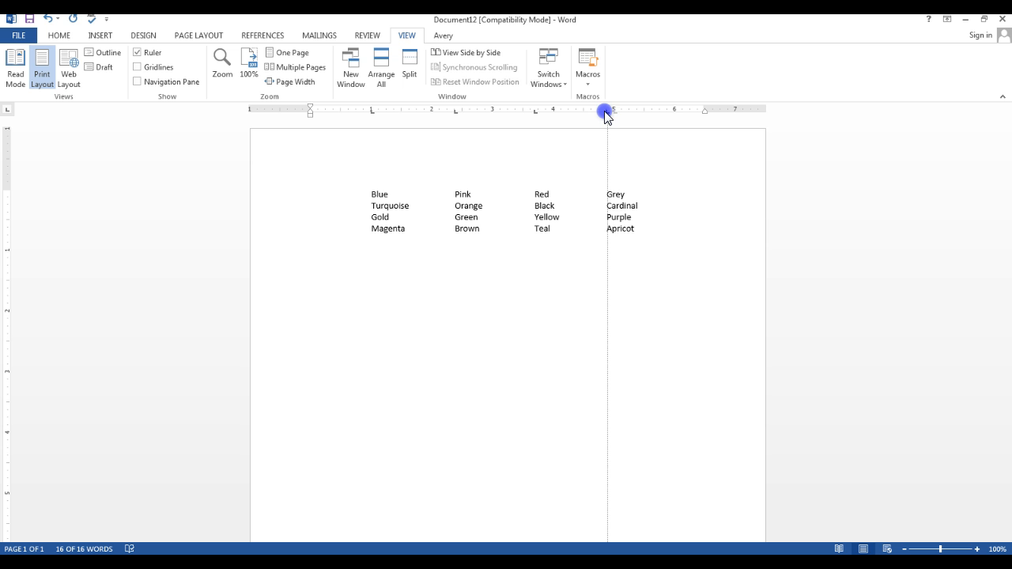
drag(607, 114, 604, 115)
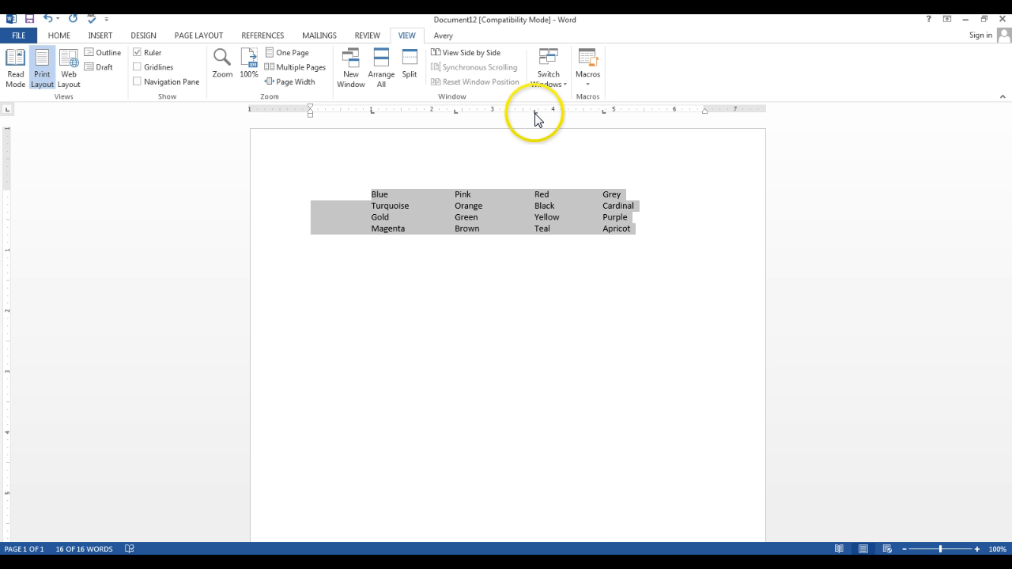
click(533, 113)
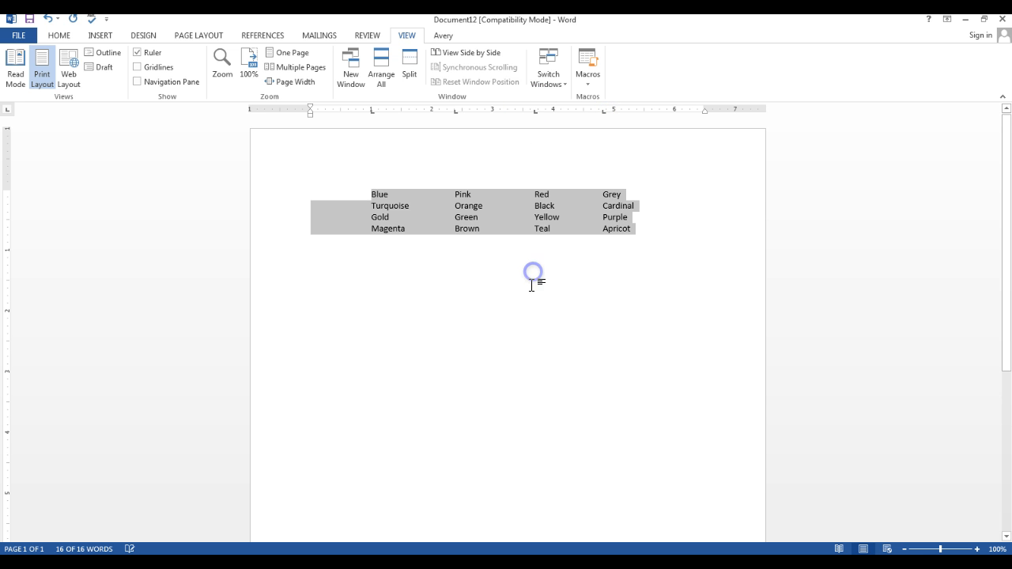
click(499, 393)
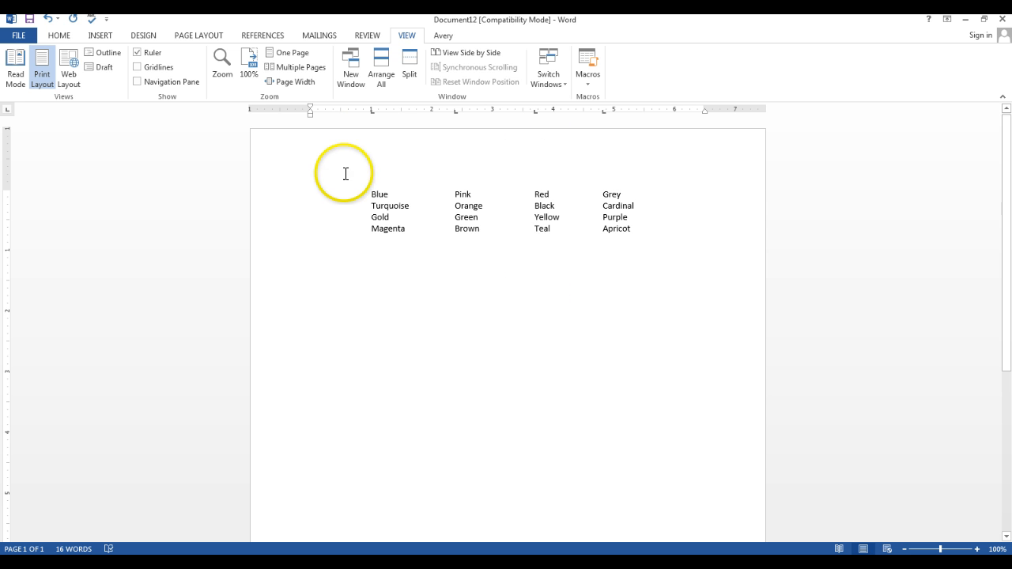
Move the third column's tab stop to about 3.6 inches for all four rows
drag(370, 194, 615, 229)
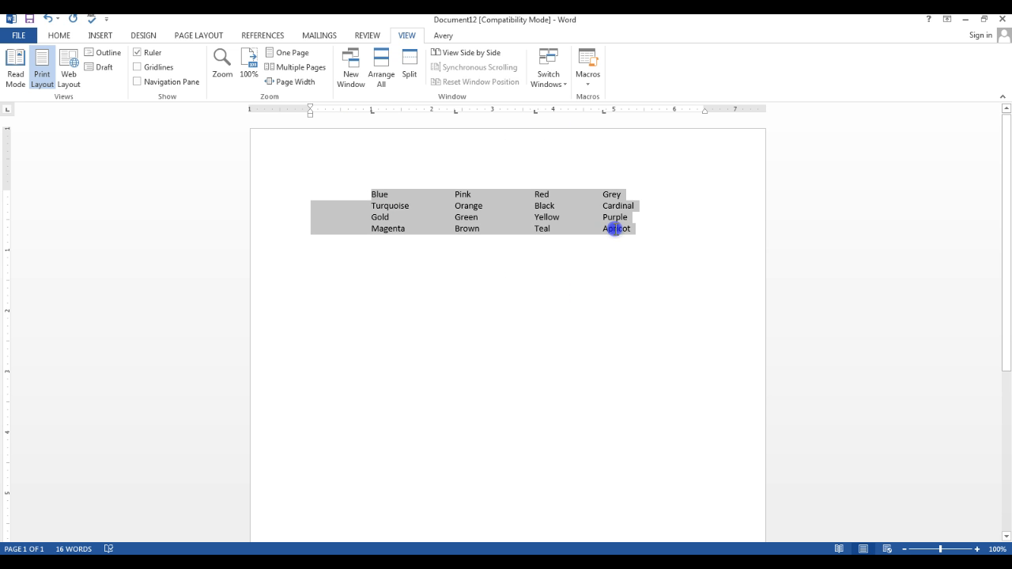
click(533, 112)
drag(533, 112, 529, 111)
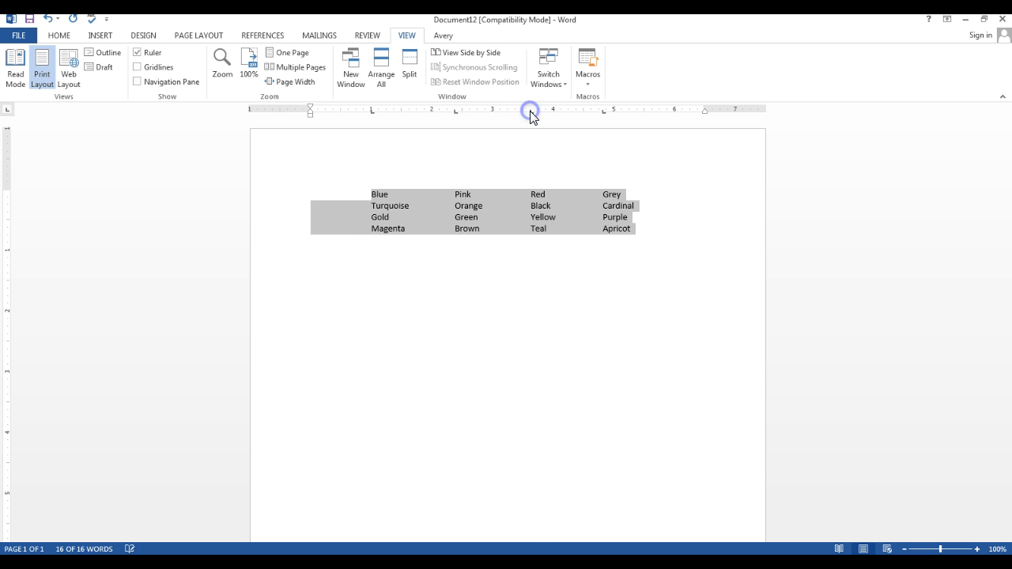
click(544, 257)
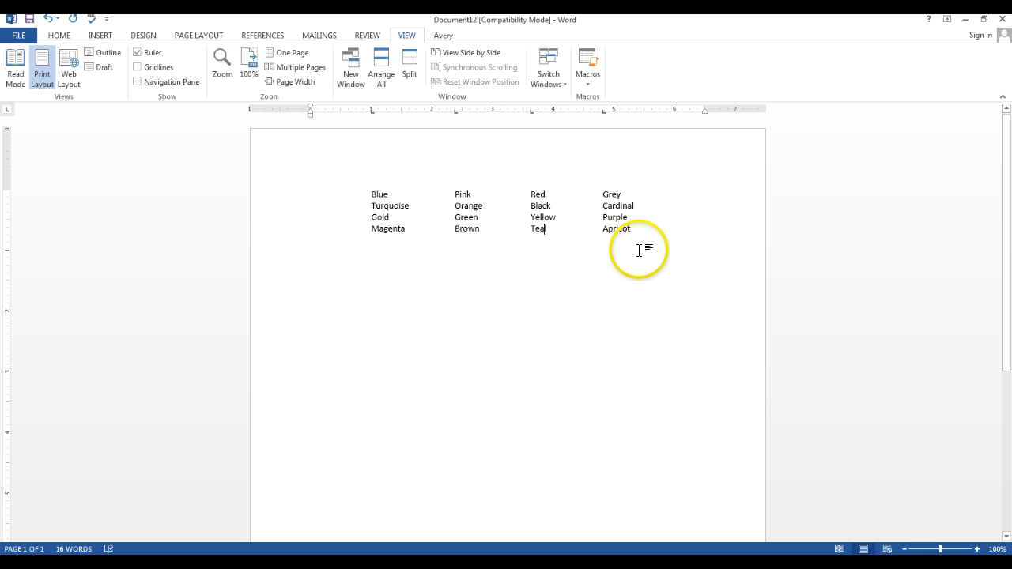
Undo the tab stop moves back to the evenly spaced columns and redo them all
click(50, 24)
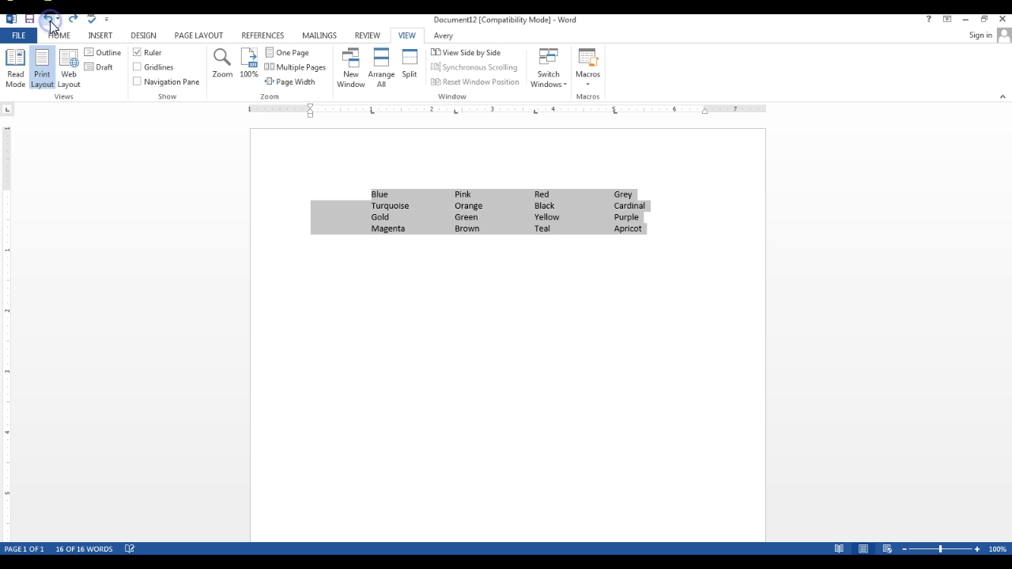
click(50, 24)
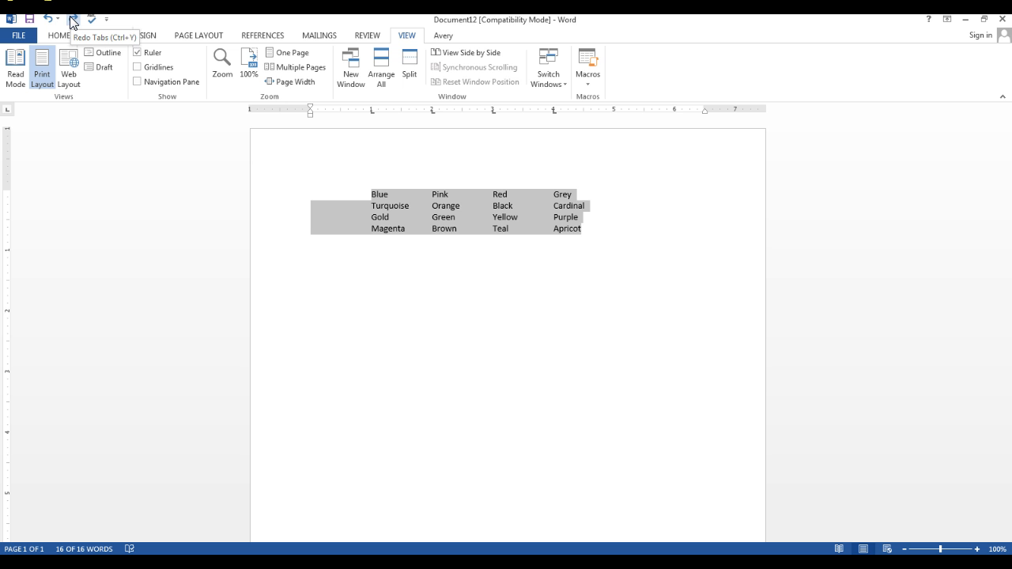
click(70, 22)
click(70, 22)
click(71, 22)
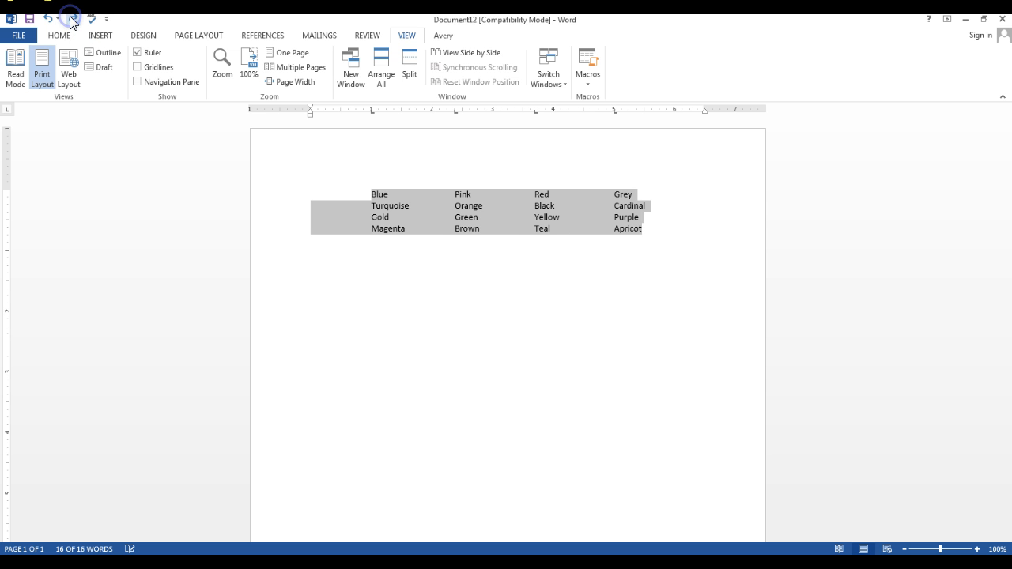
click(70, 22)
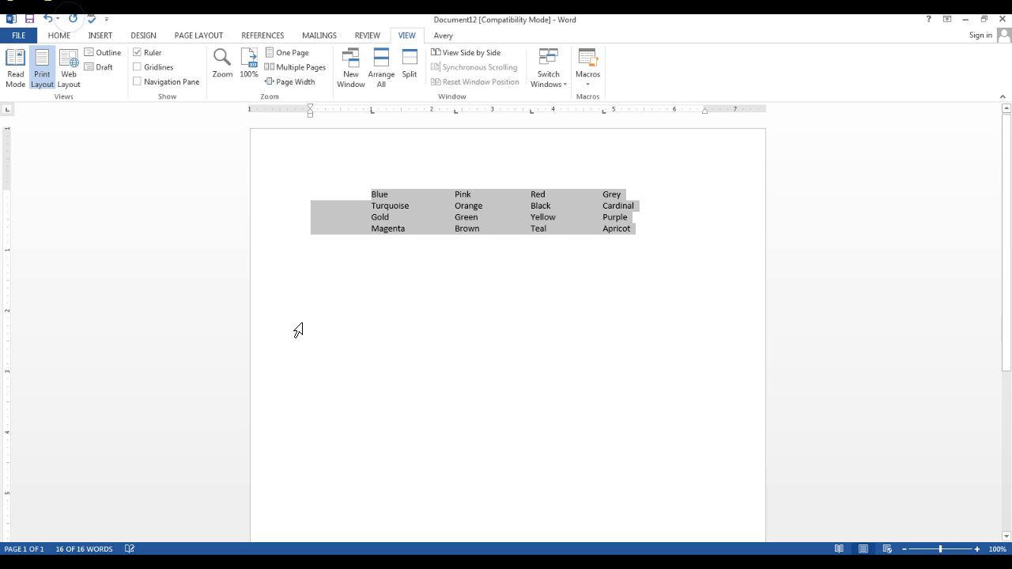
Start a new empty line below the colour list and remove all four tab stops from it
click(654, 232)
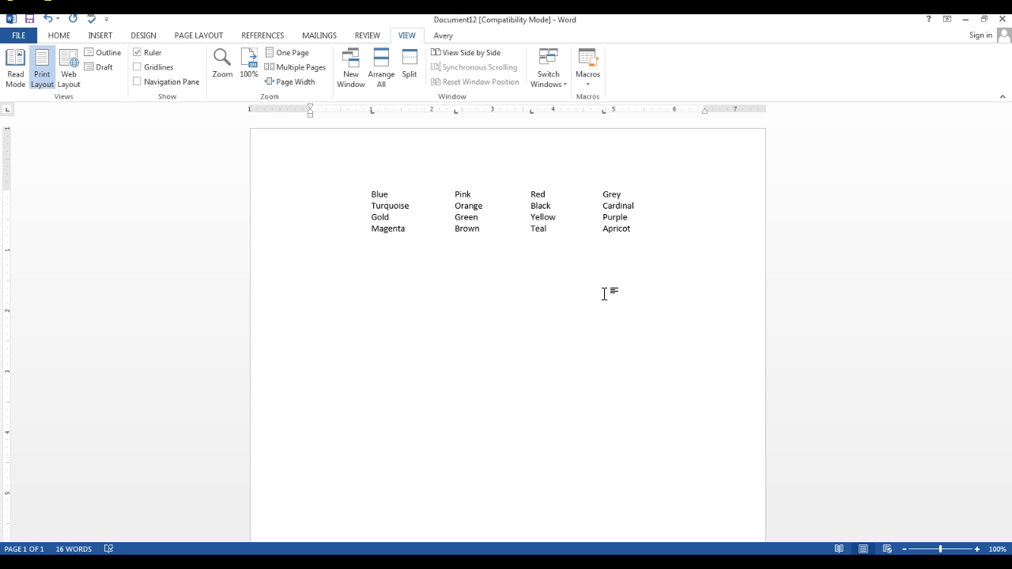
key(Return)
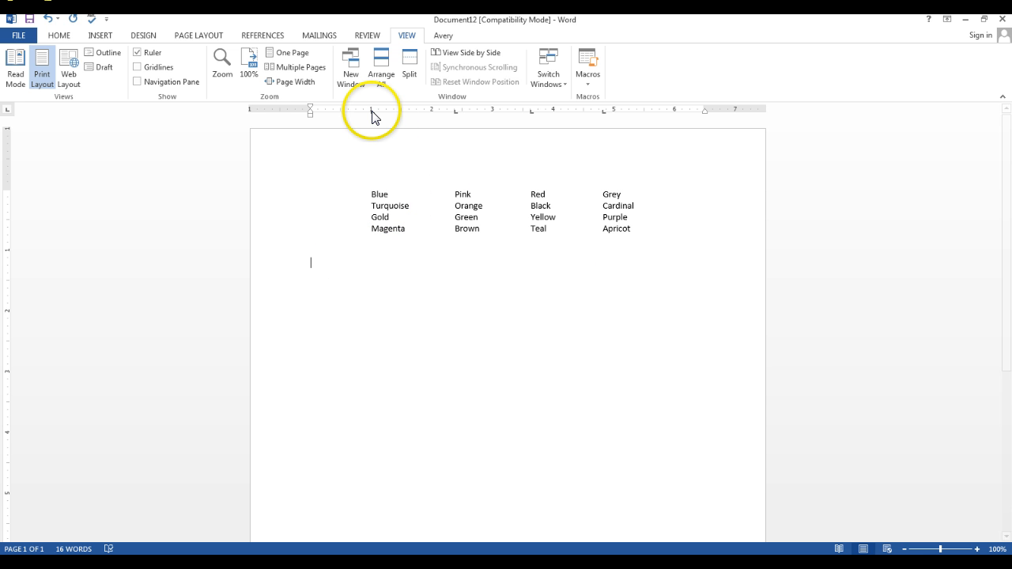
drag(374, 117, 369, 156)
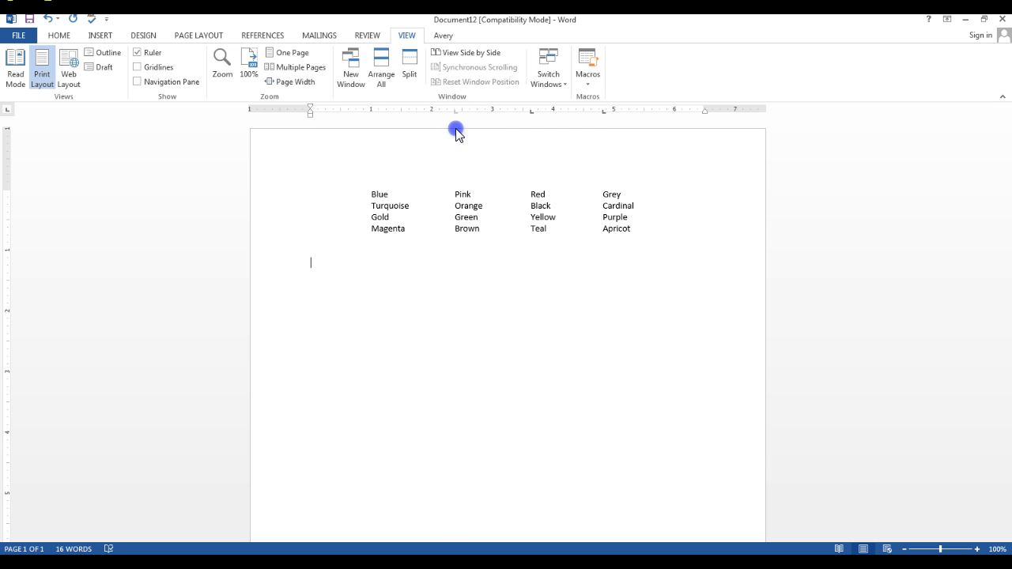
drag(531, 117, 530, 129)
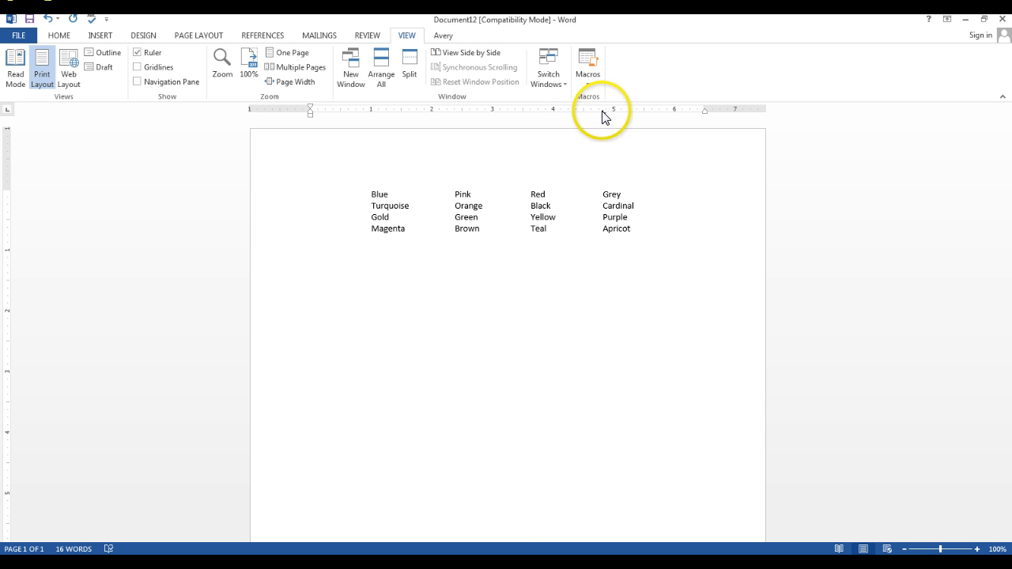
drag(602, 117, 596, 140)
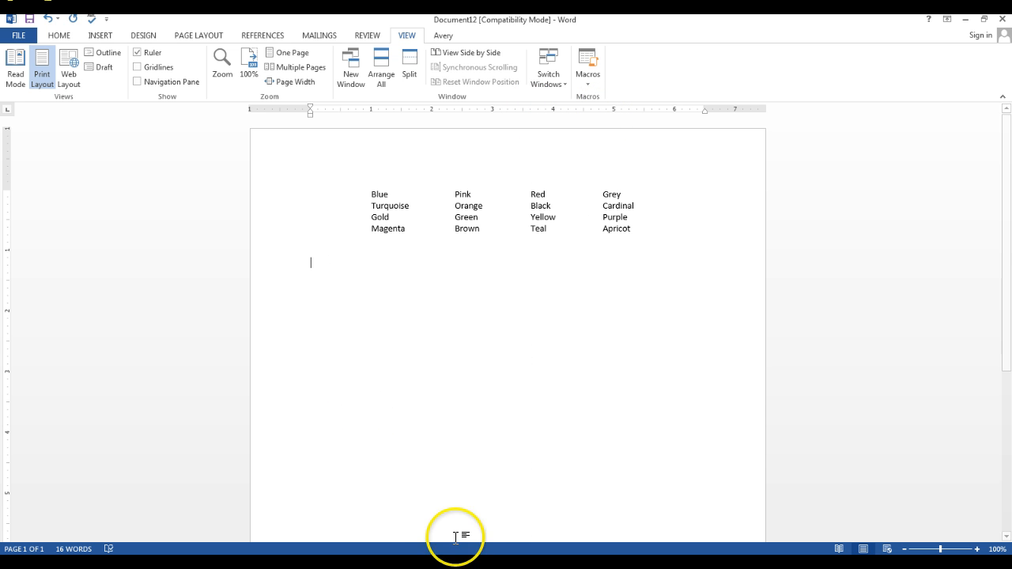
Test the default tab spacing on the empty line below the list
key(Tab)
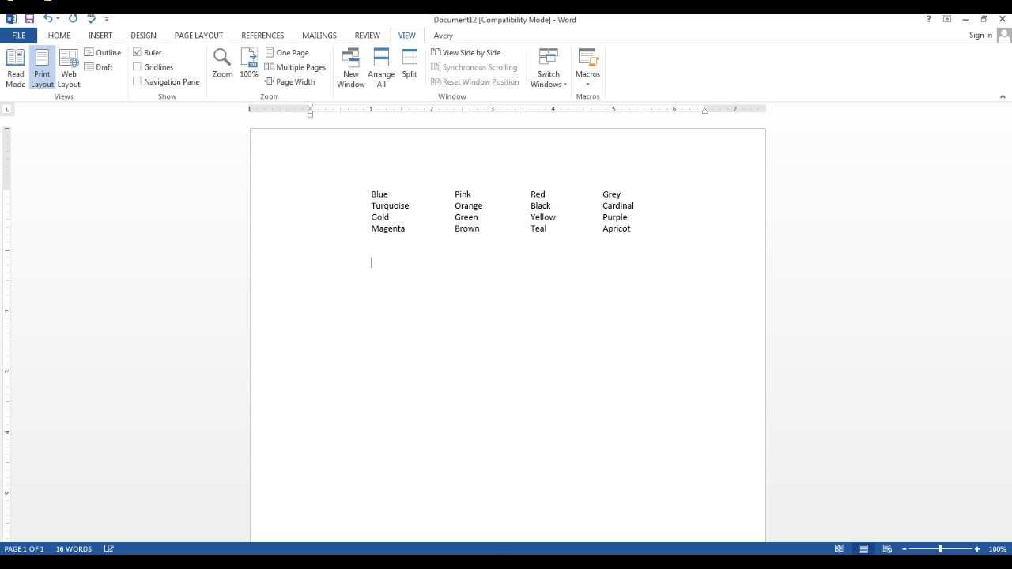
key(Tab)
Cycle through the ruler's available tab and indent types, returning to Left Tab
click(9, 112)
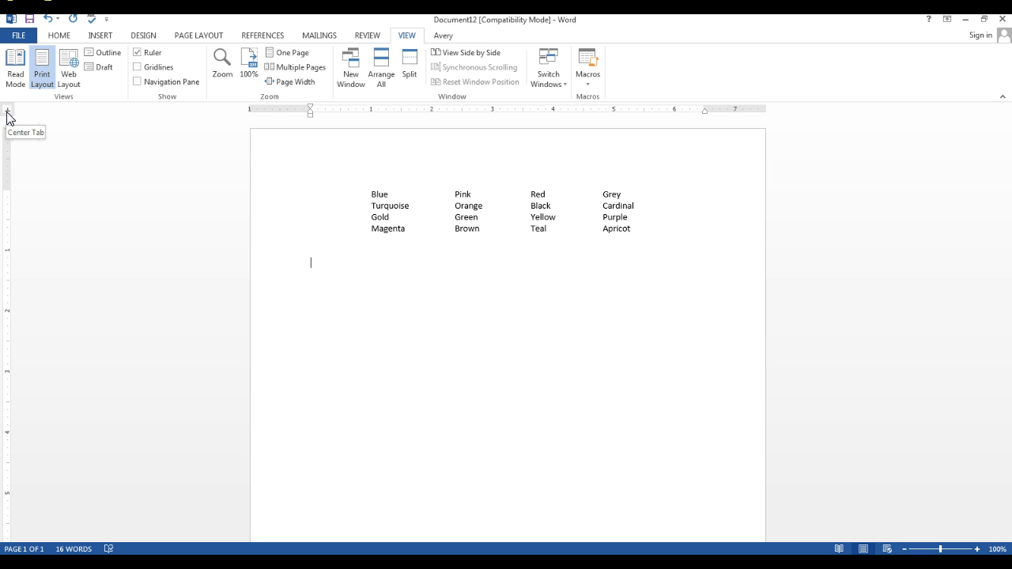
click(8, 113)
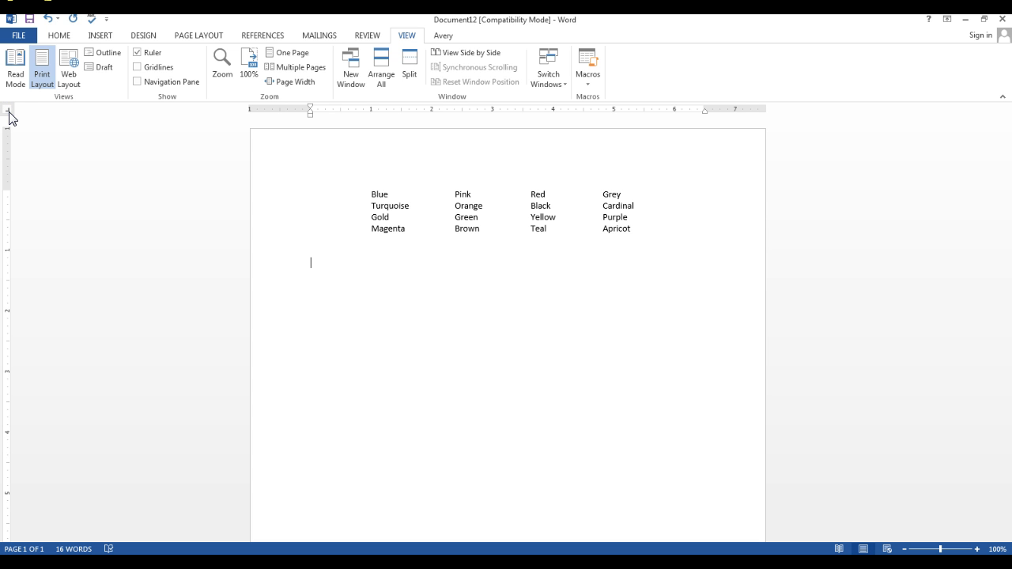
click(8, 114)
click(9, 114)
click(9, 114)
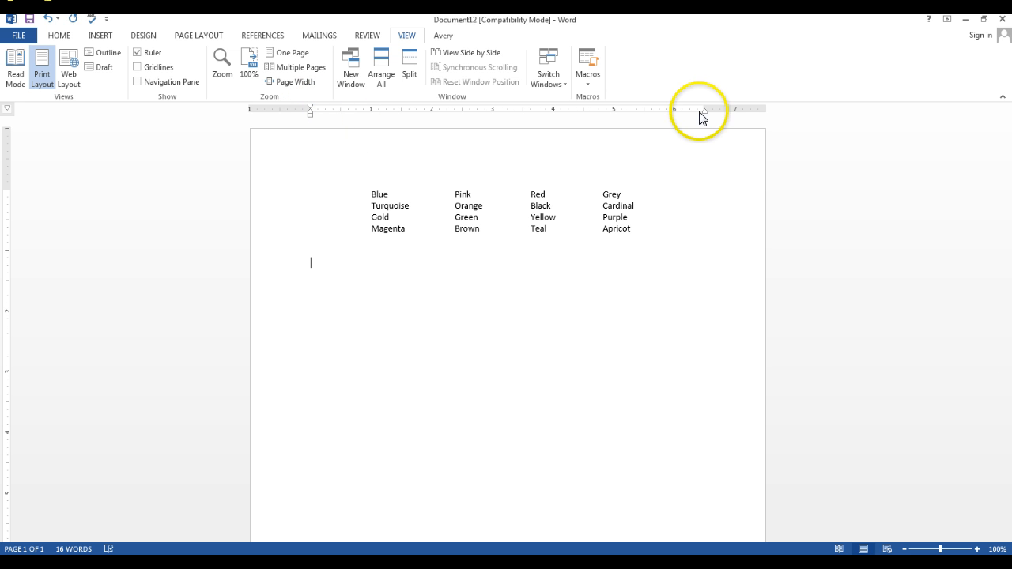
click(9, 115)
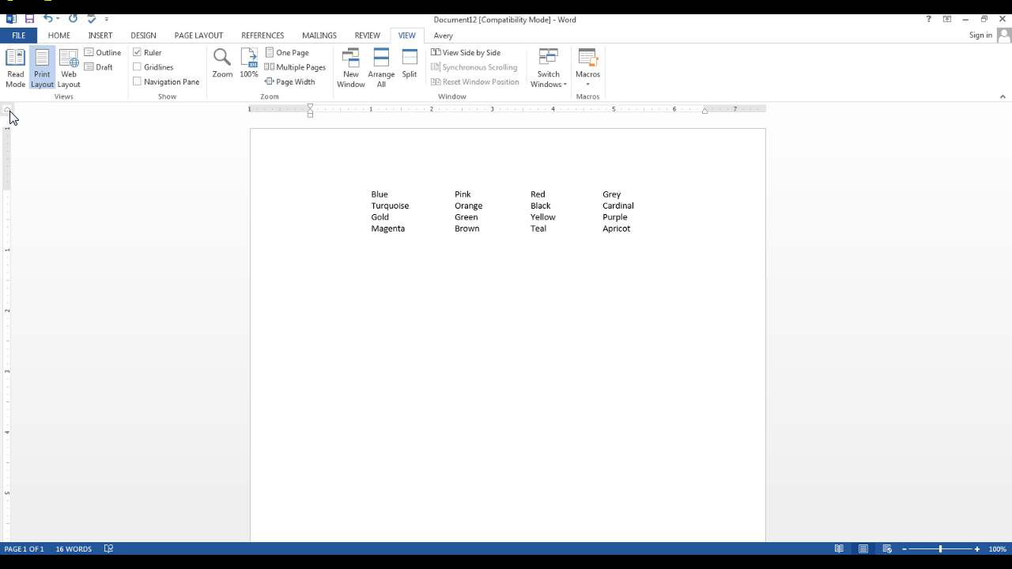
click(9, 115)
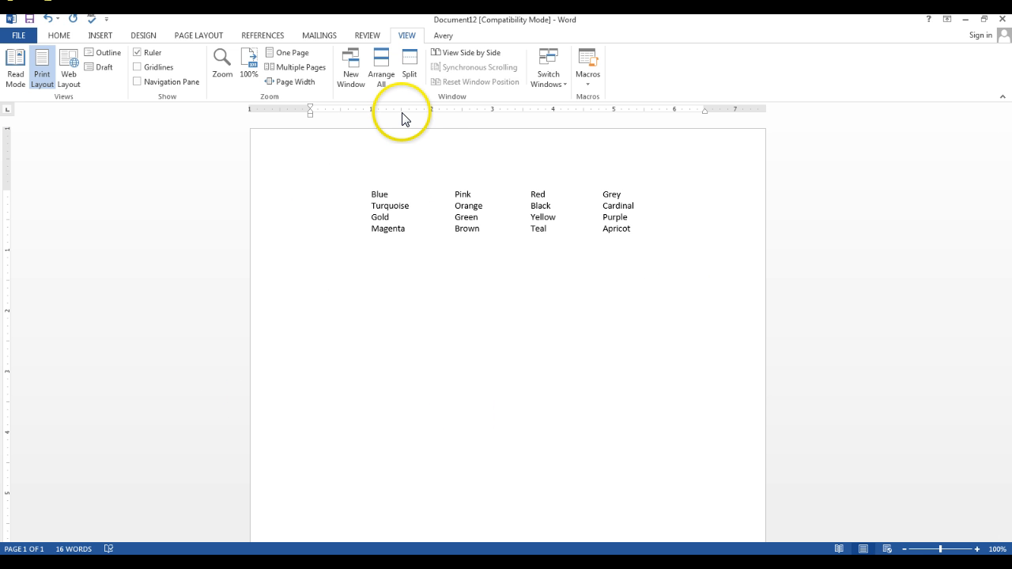
On the empty line, set a left tab at about 0.5 inch, a center tab at 3 inches and a right tab at 5 inches
click(342, 112)
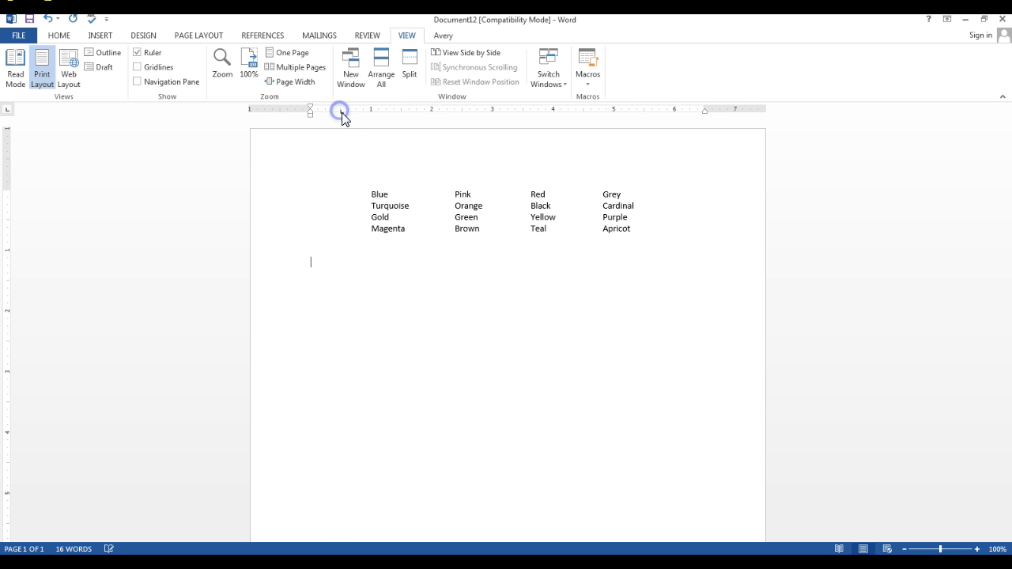
click(7, 111)
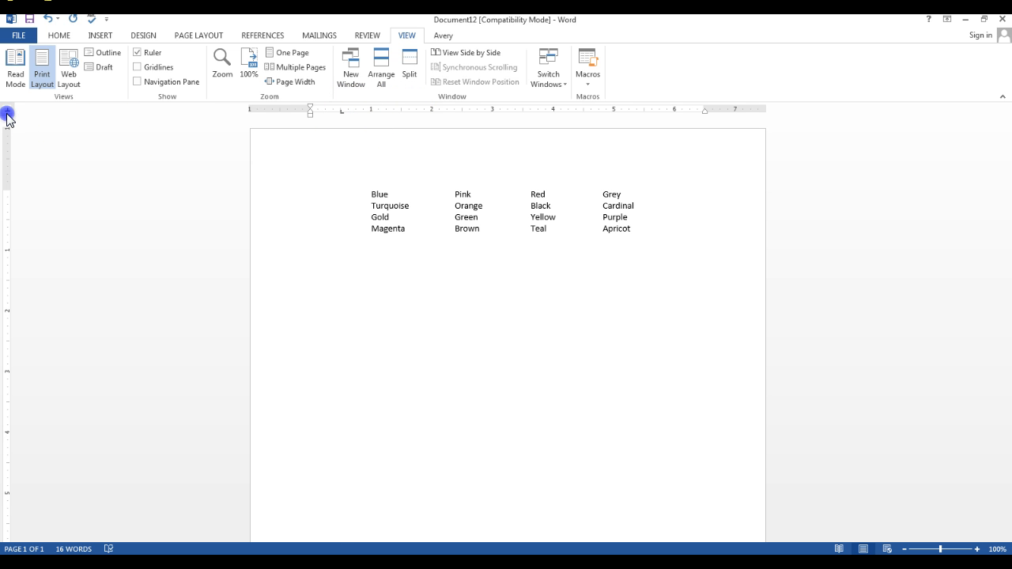
click(495, 111)
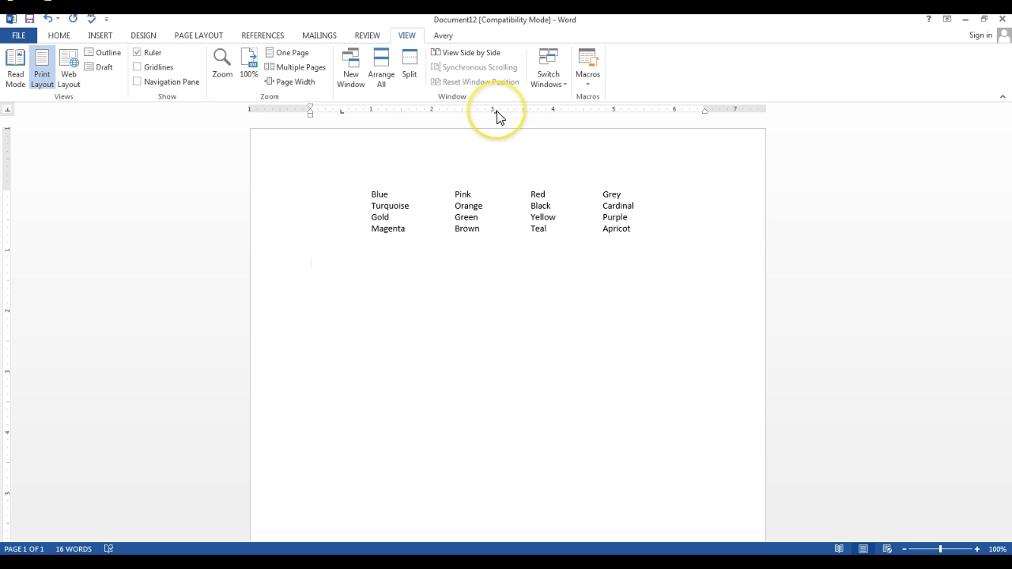
drag(497, 118, 493, 117)
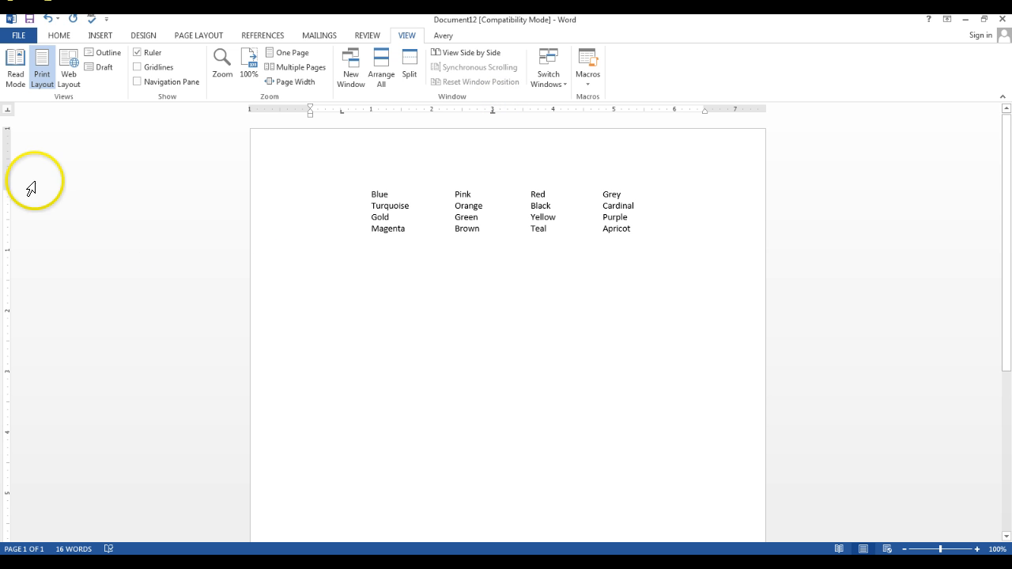
click(7, 109)
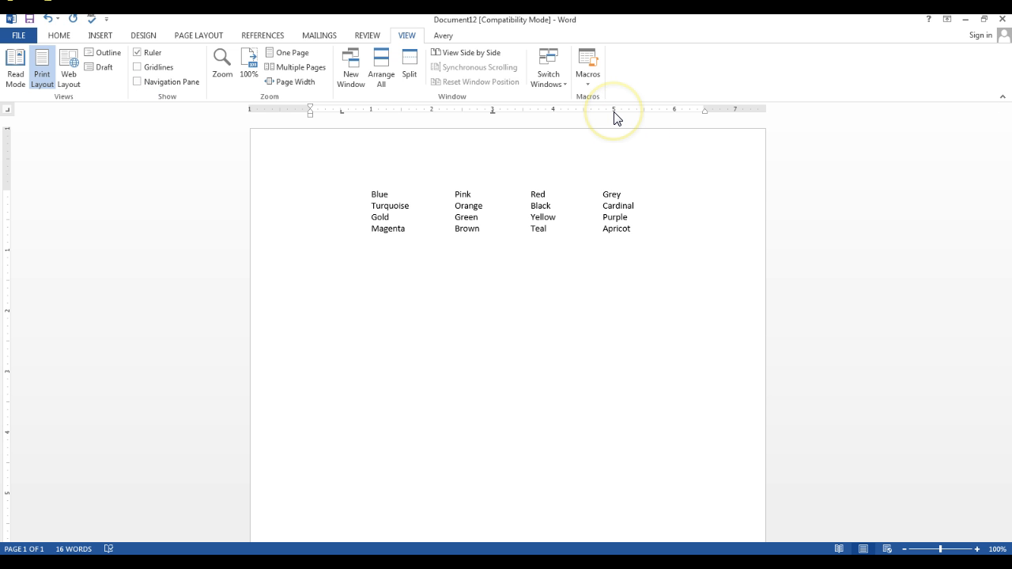
drag(614, 111, 634, 255)
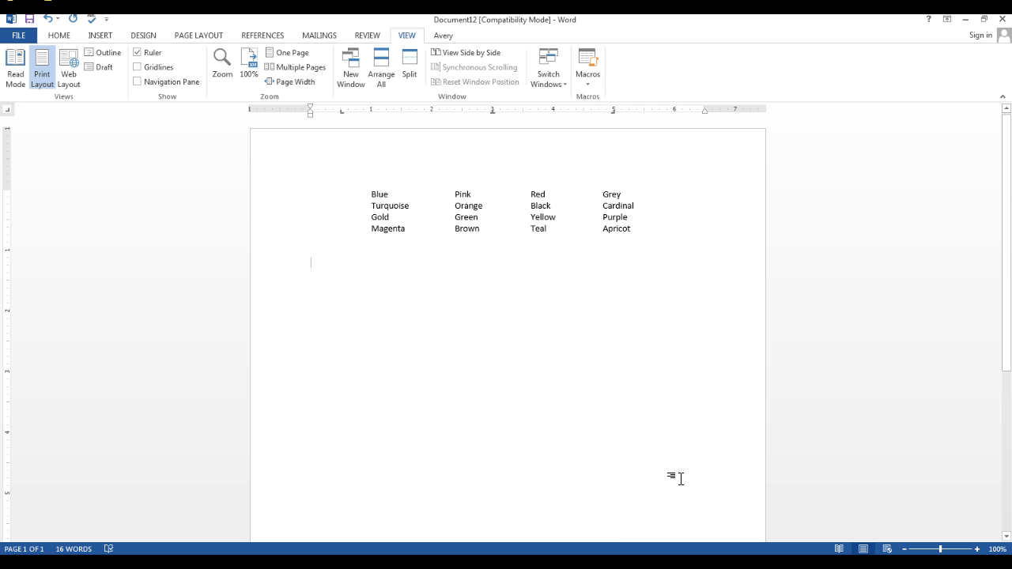
Enter Cereal, Pizza and Steak at the three tab stops as the first row of a food list
key(Tab)
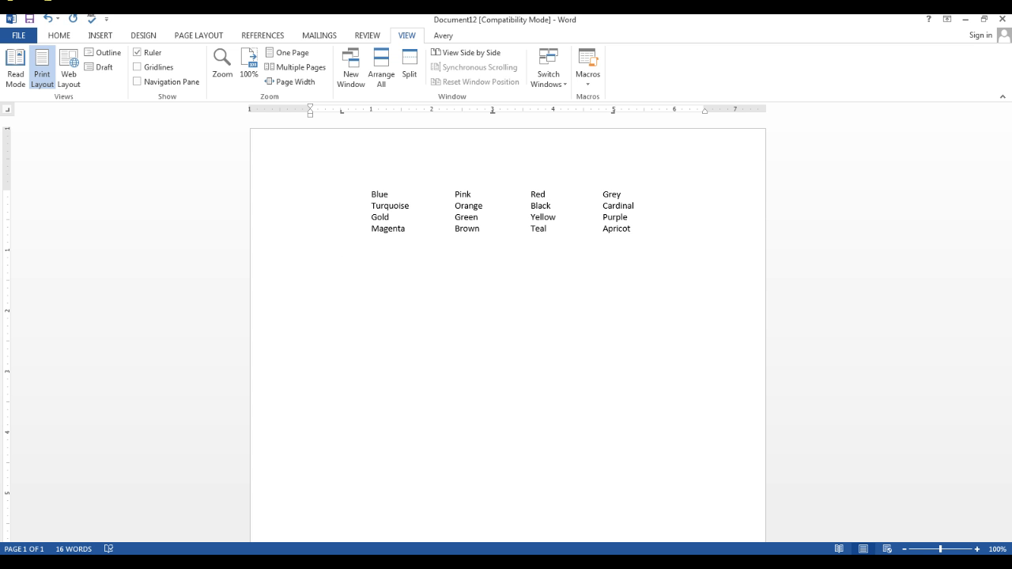
text(Cereal	Pi)
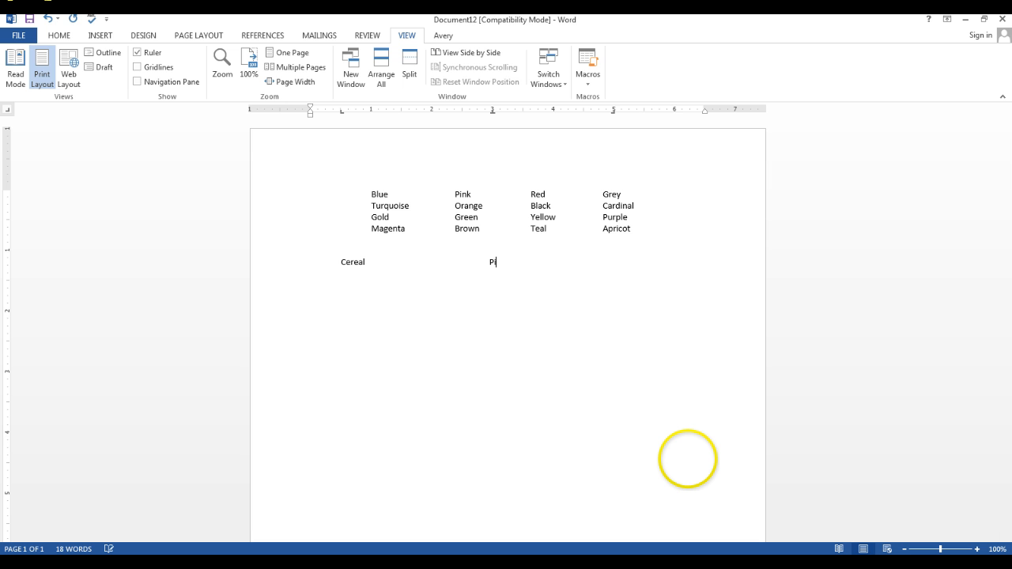
text(zza)
key(Tab)
text(Steak )
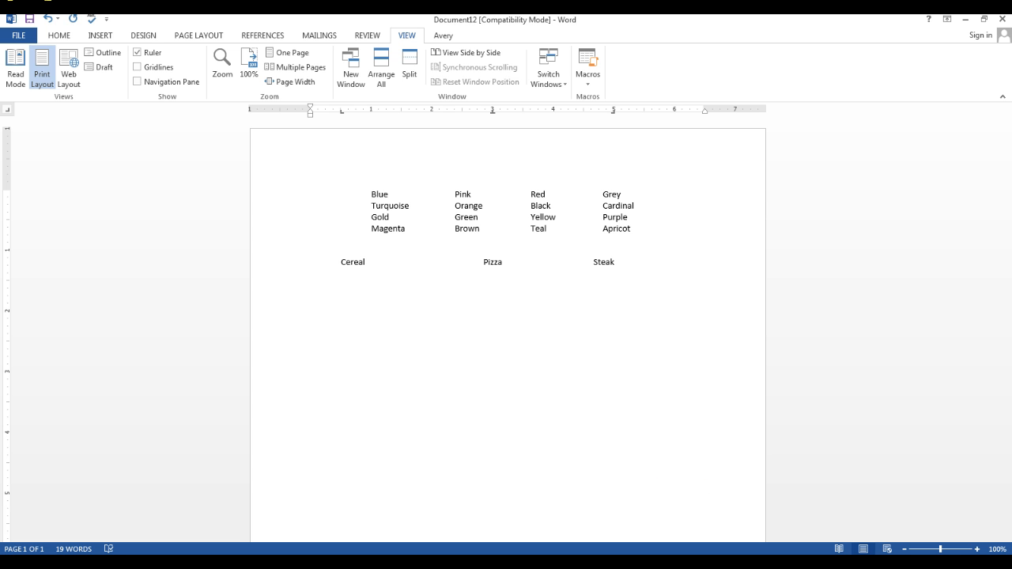
text(Pancakes)
Add a second food row with Pancakes, Sandwich and Chicken at the three tab stops
click(673, 468)
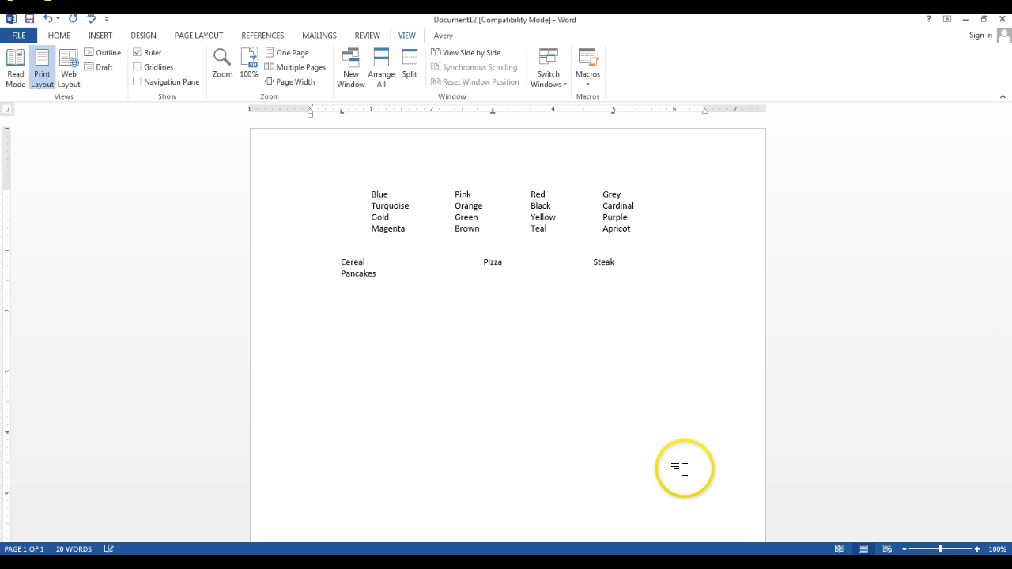
text(San)
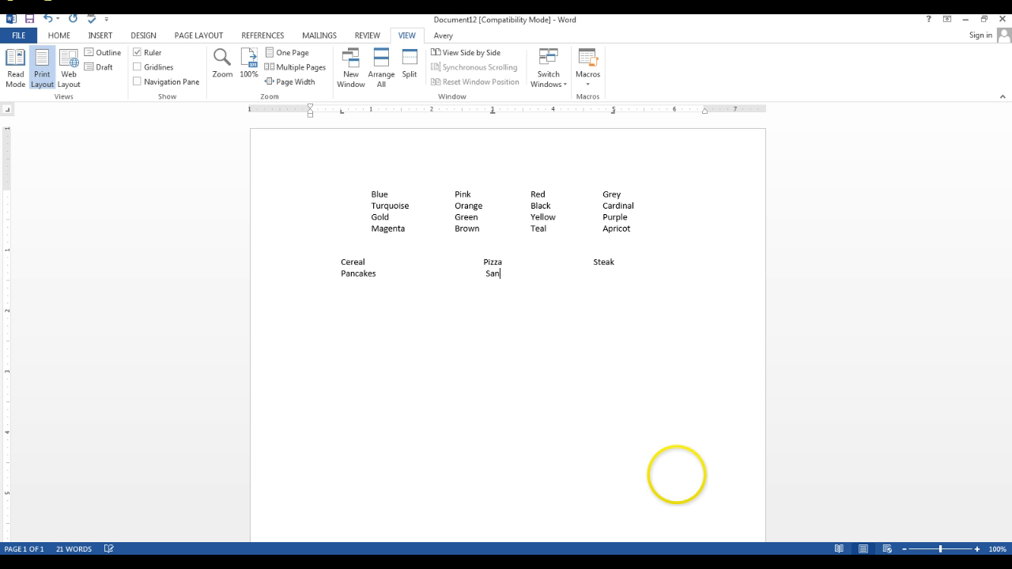
text(dwich)
key(Tab)
text(Chicken)
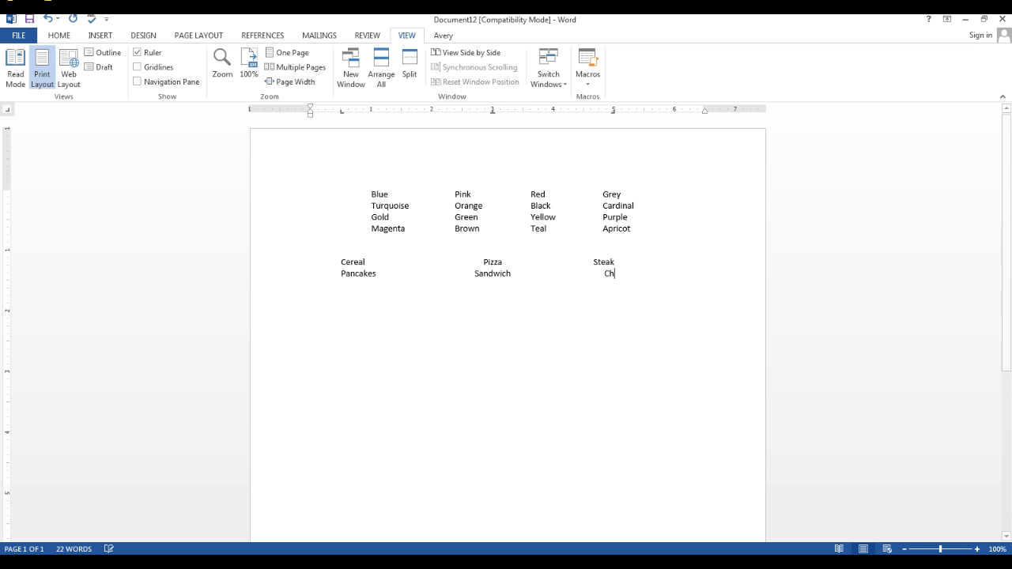
key(Return)
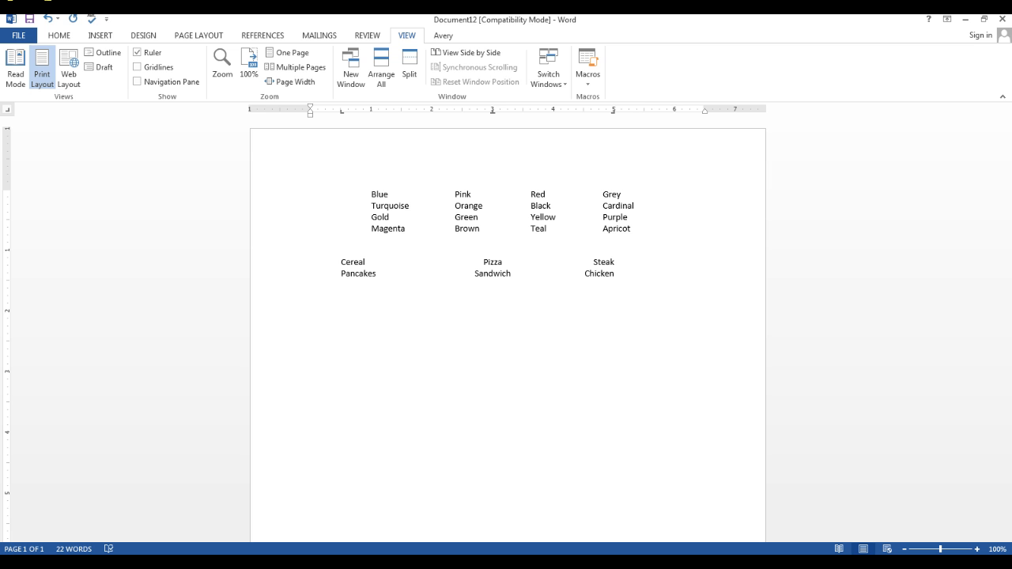
Start the third food row with Yogurt and Salad at the left and center tab stops, correcting the spelling of Yogurt
text(Yougurt)
key(Tab)
text(Salad)
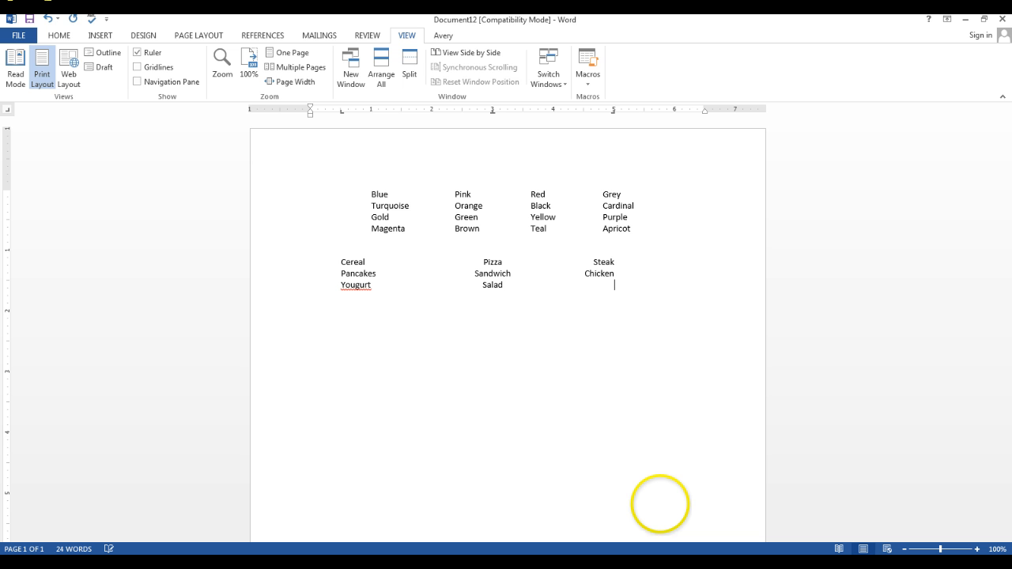
click(355, 283)
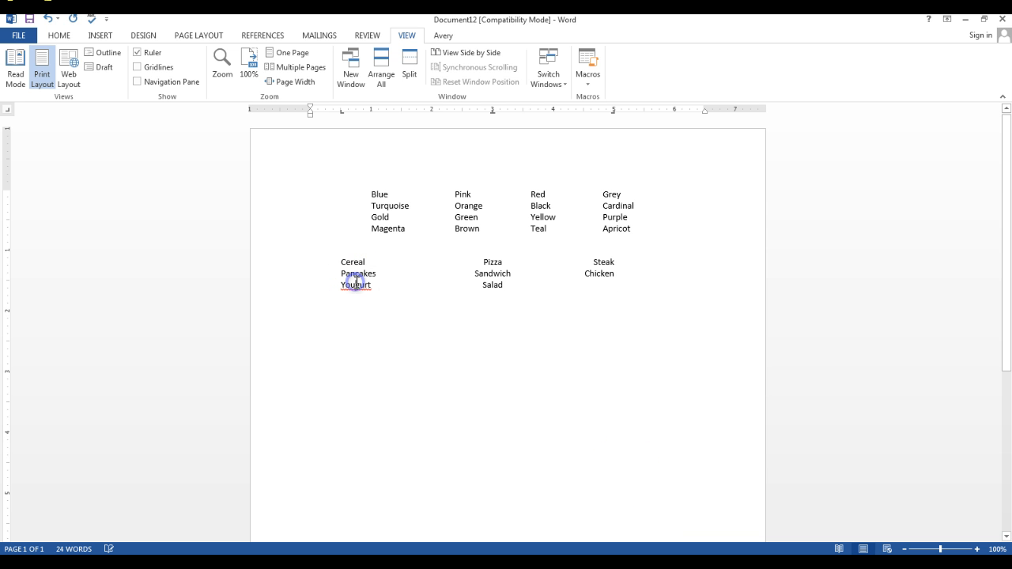
key(BackSpace)
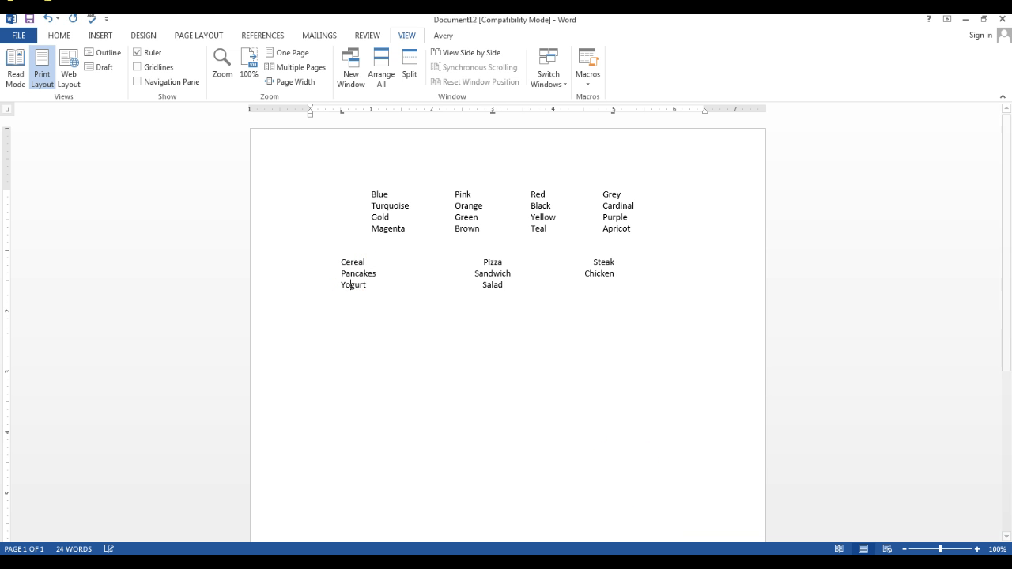
click(642, 297)
triple_click(643, 297)
text(S)
key(BackSpace)
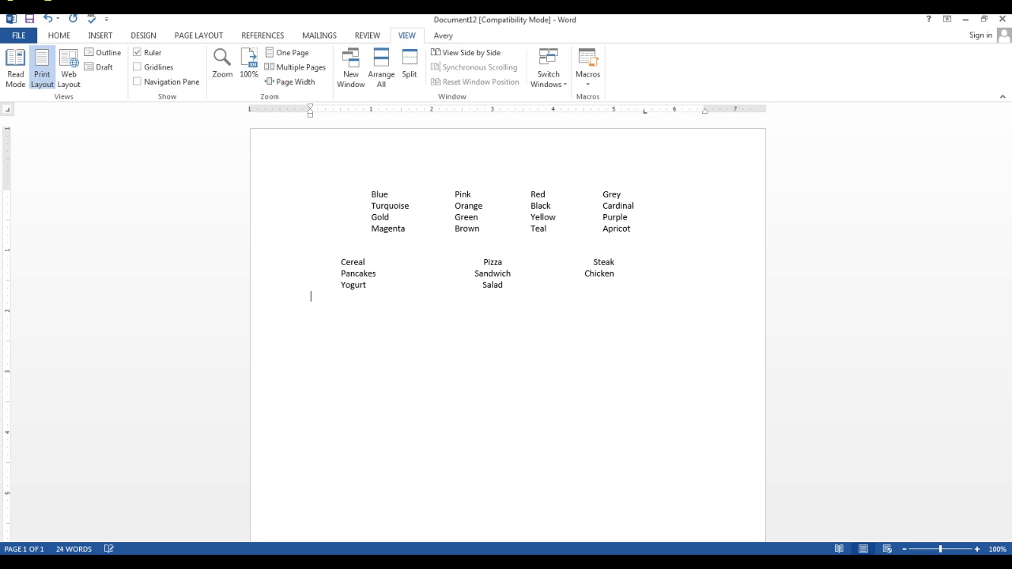
Complete the third food row with Spaghetti at the right tab stop
text(Spaghetti)
click(646, 285)
Add a fourth food row with Scrambled Eggs, Soup and Lasagna at the three tab stops
key(Return)
text(Scr)
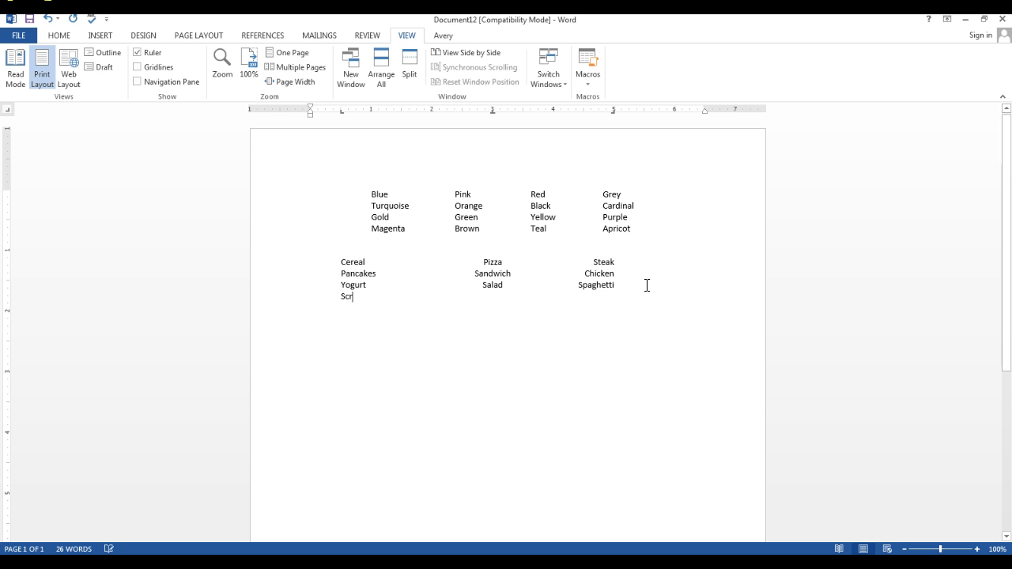
text(ambled E)
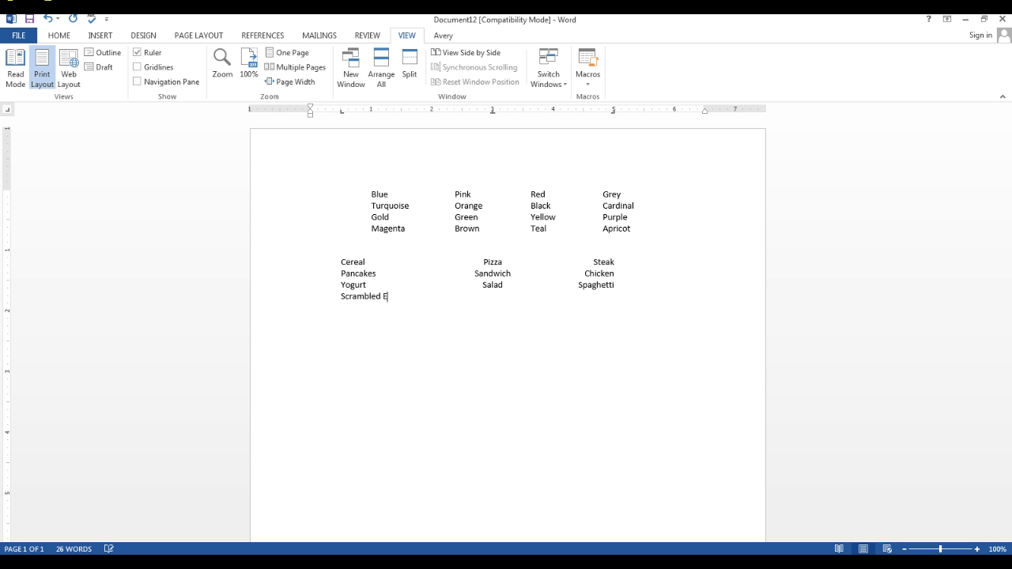
text(ggs	Soup)
click(644, 285)
text(Lasagna)
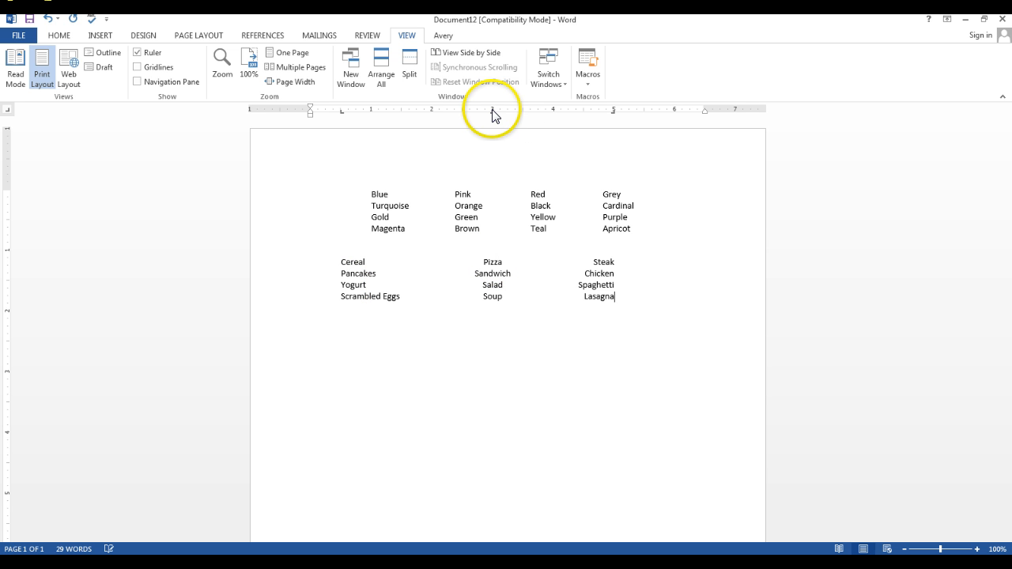
For all four food rows, move the left tab to about 1.2 inches and the center tab to about 3.2 inches
drag(492, 110, 491, 110)
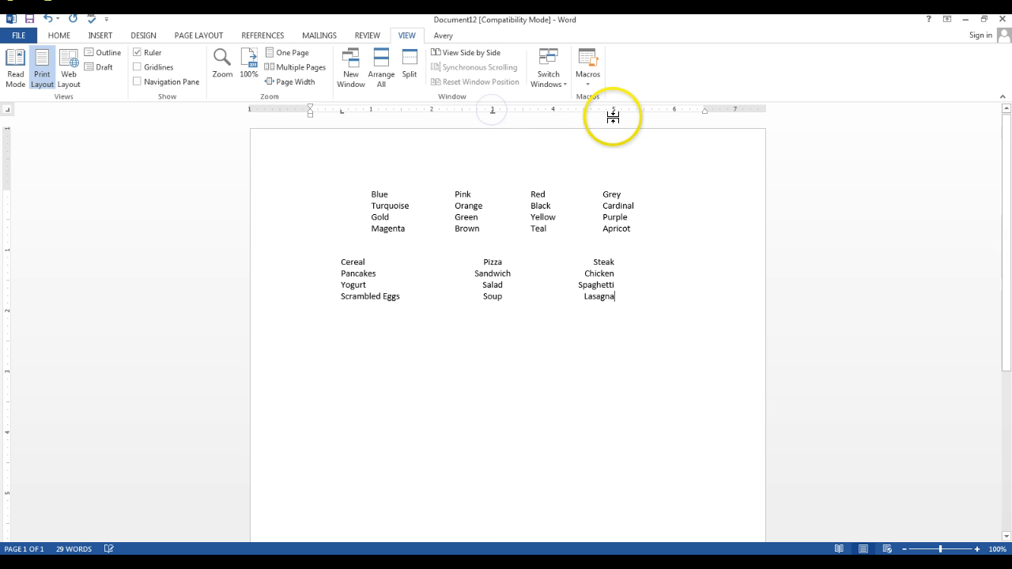
drag(615, 112, 614, 112)
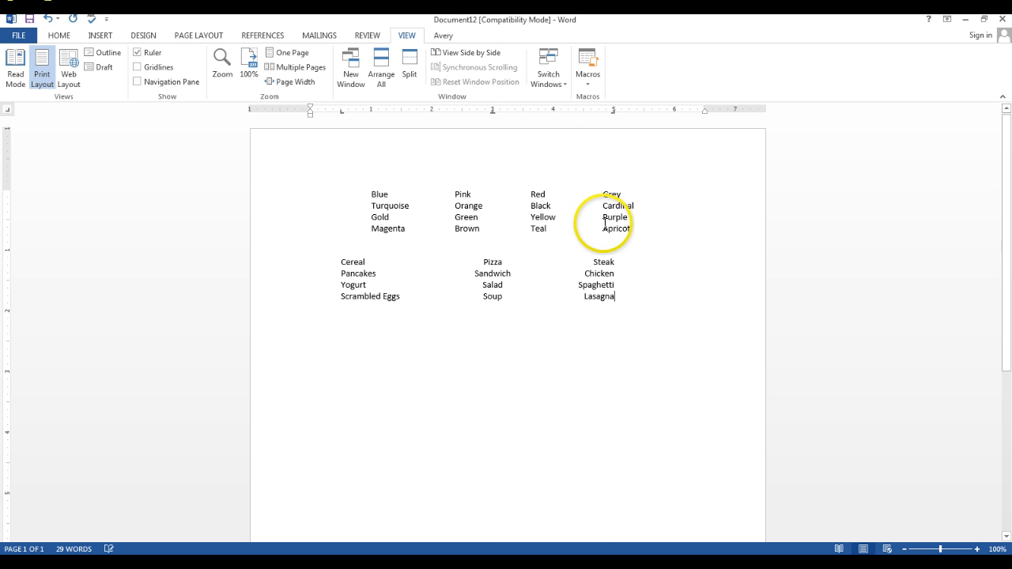
click(341, 261)
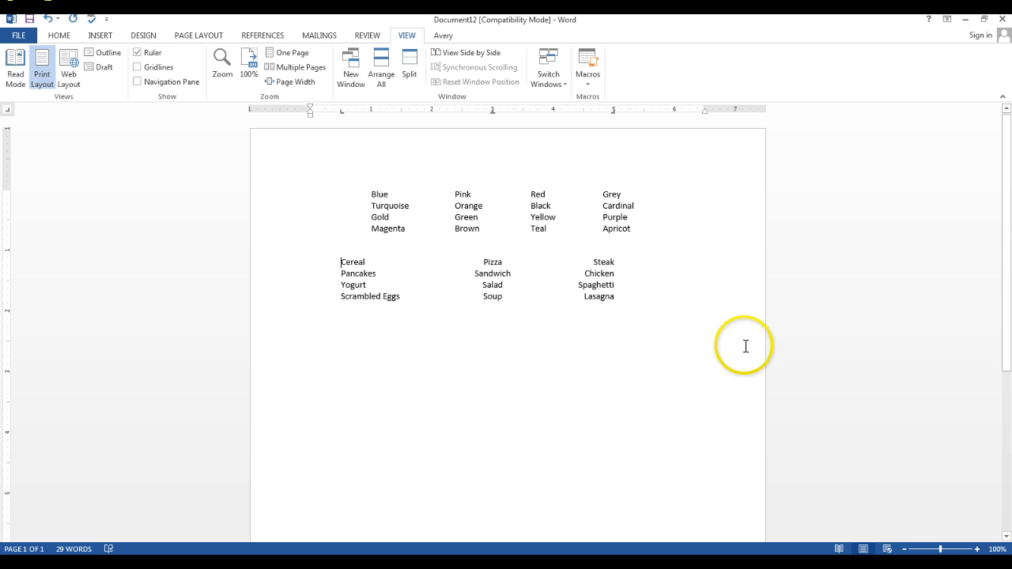
drag(340, 261, 601, 298)
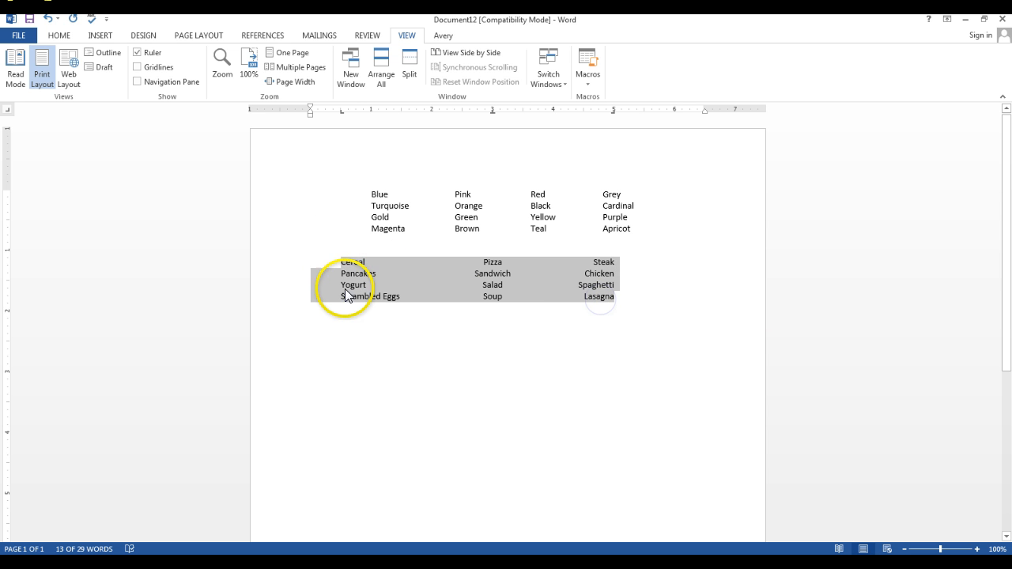
drag(341, 112, 381, 116)
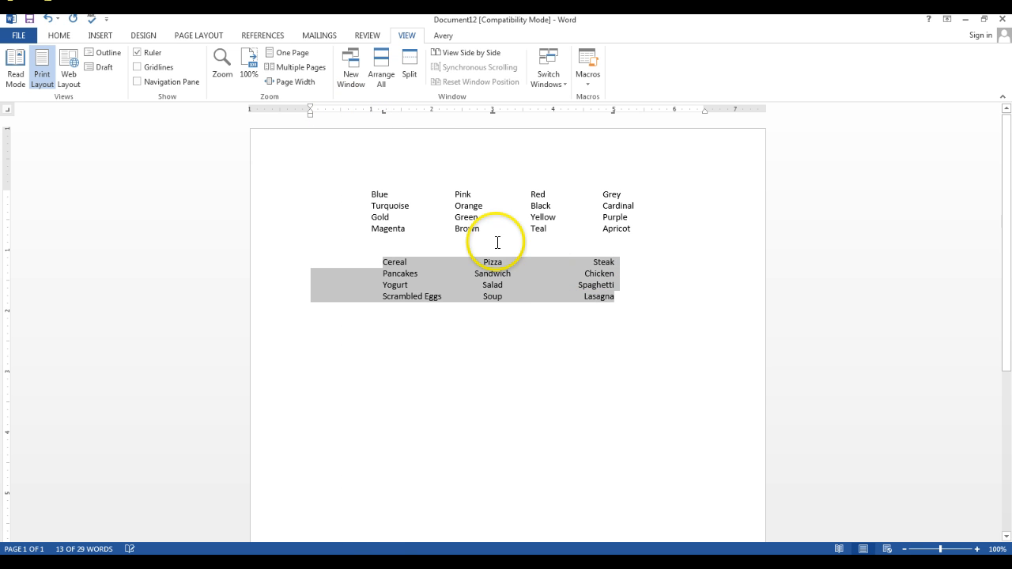
drag(491, 111, 503, 115)
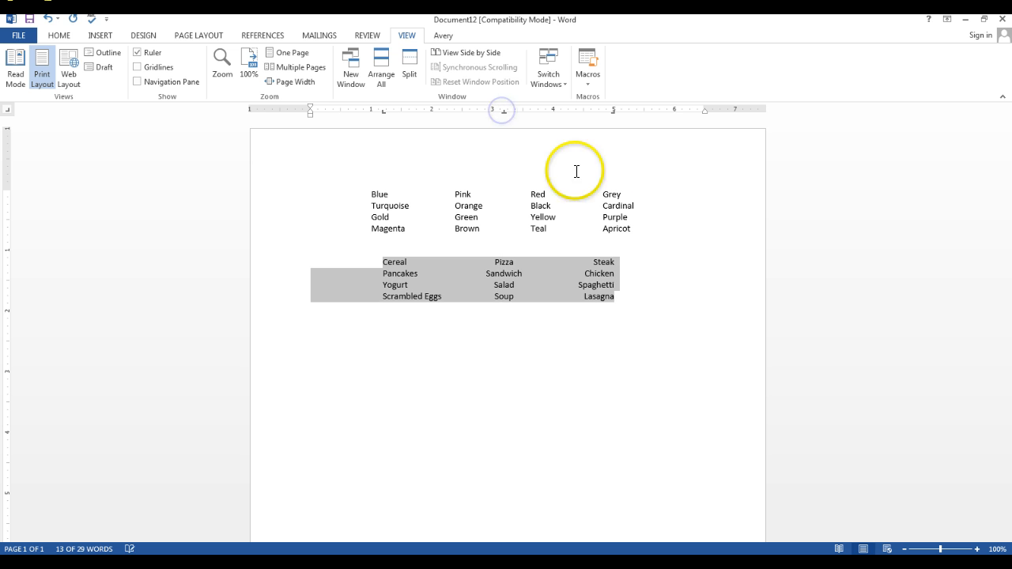
click(613, 278)
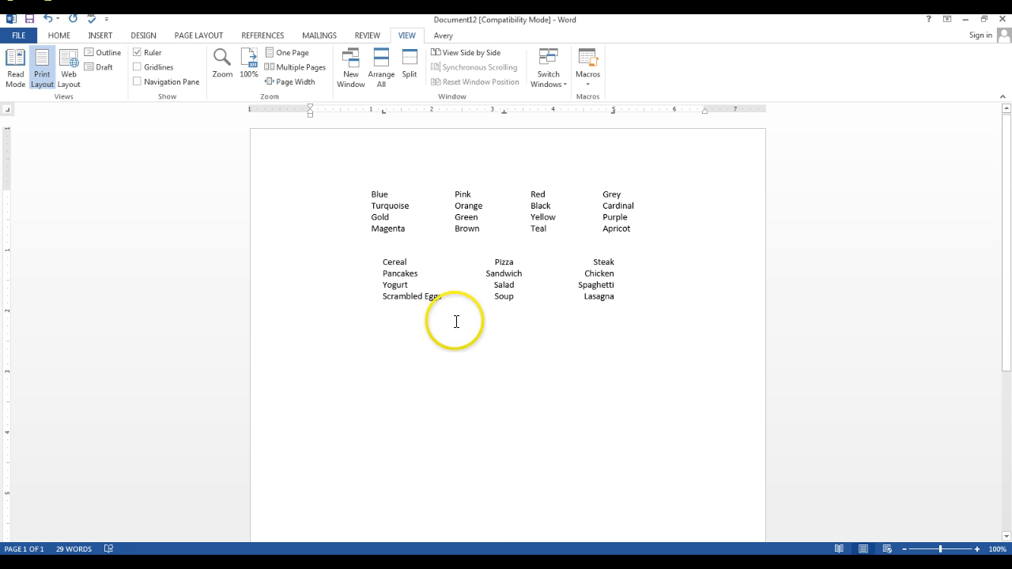
Move the right tab of all four food rows to just past 5 inches
drag(379, 261, 607, 311)
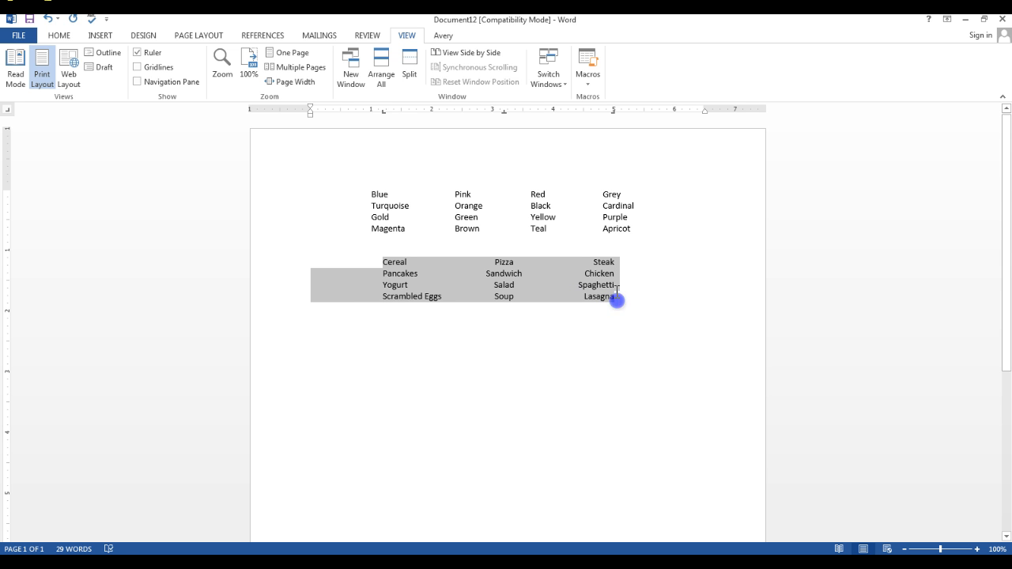
drag(617, 290, 617, 293)
drag(614, 112, 617, 113)
click(546, 345)
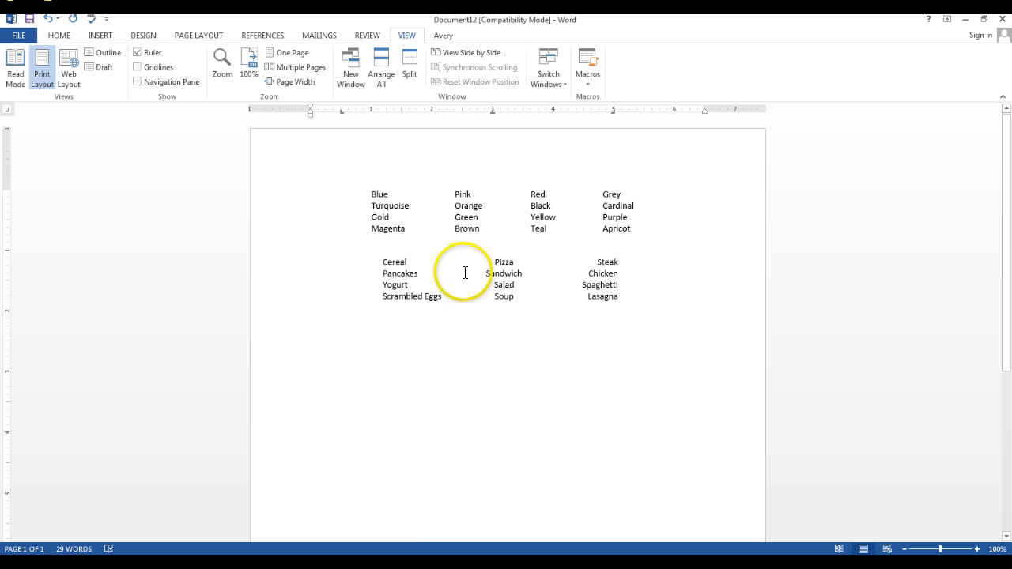
Shift the center tab of all four food rows to about 3.25 inches
click(506, 273)
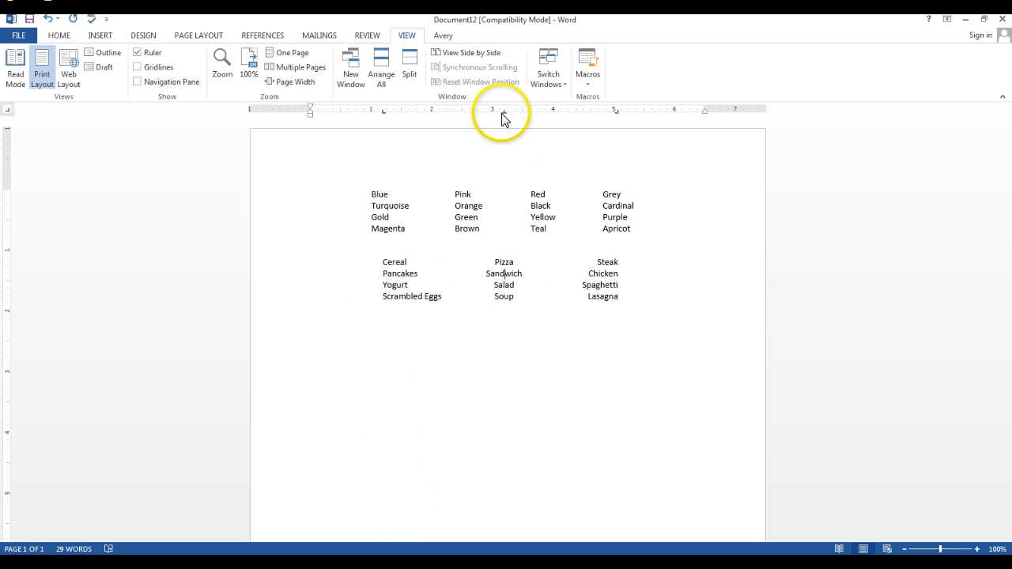
click(383, 261)
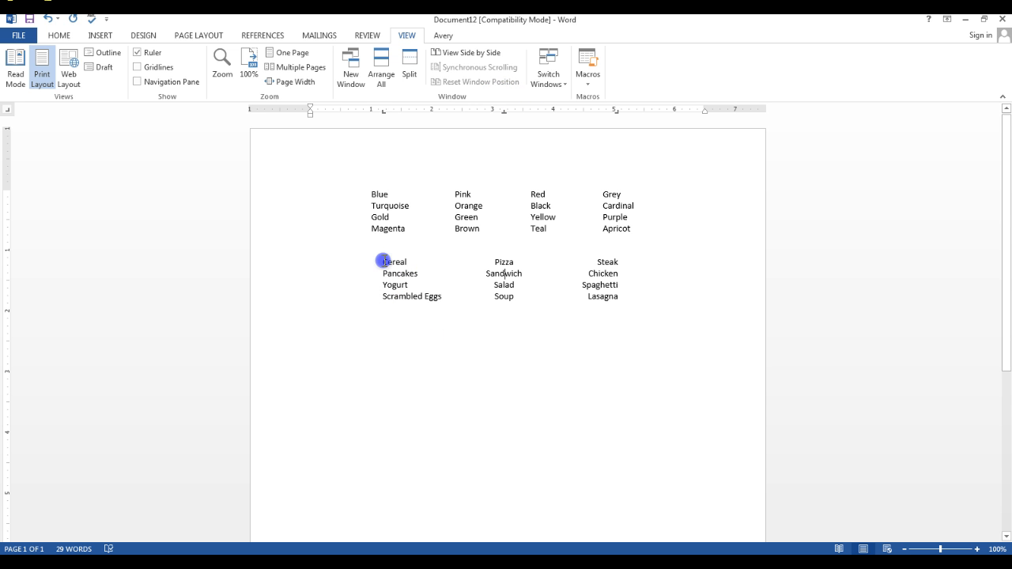
drag(472, 270, 621, 295)
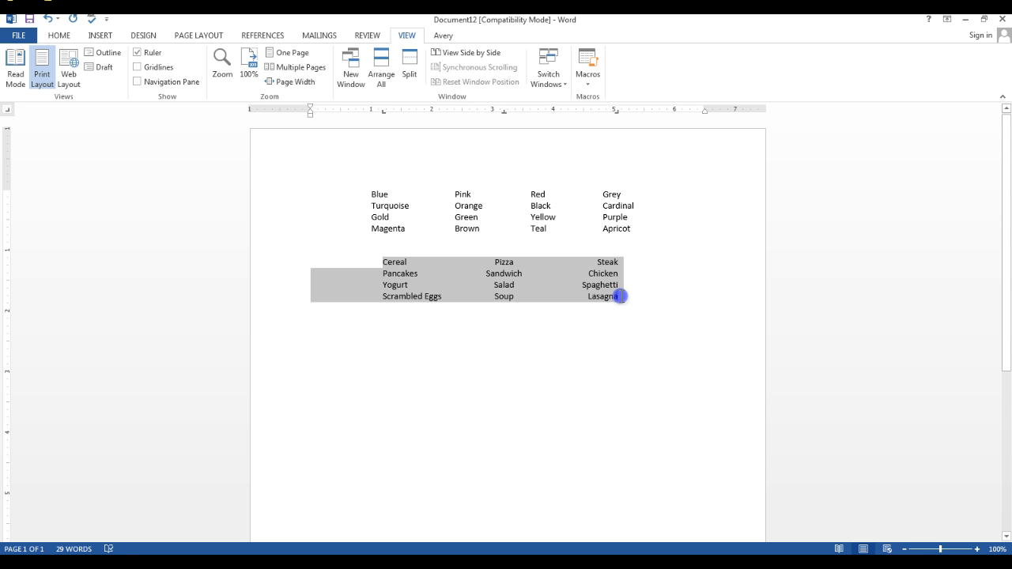
click(503, 111)
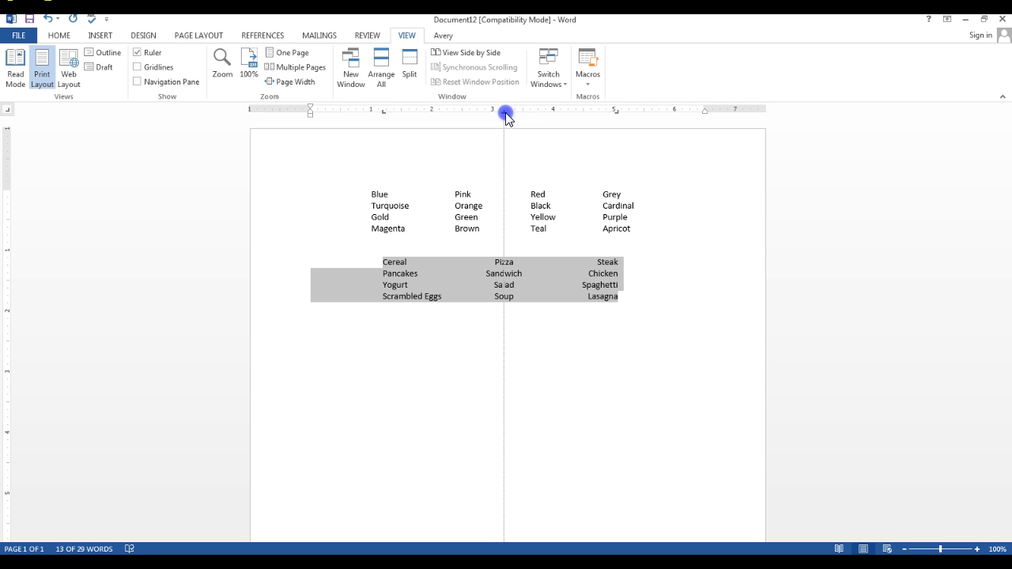
drag(506, 112, 510, 112)
click(548, 322)
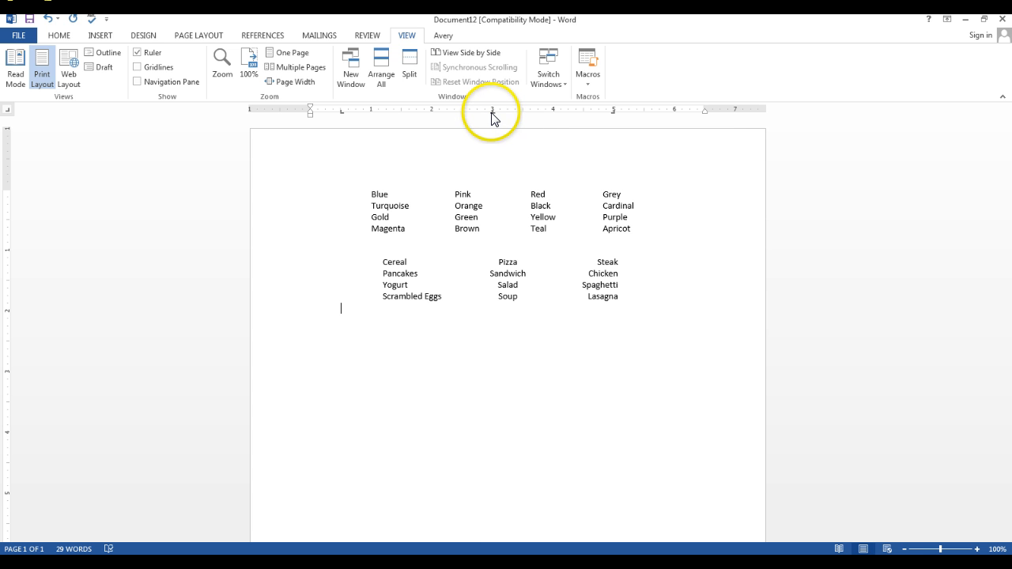
Apply the center tab at about 3.25 inches to the food list together with the empty line below it
drag(492, 115, 491, 114)
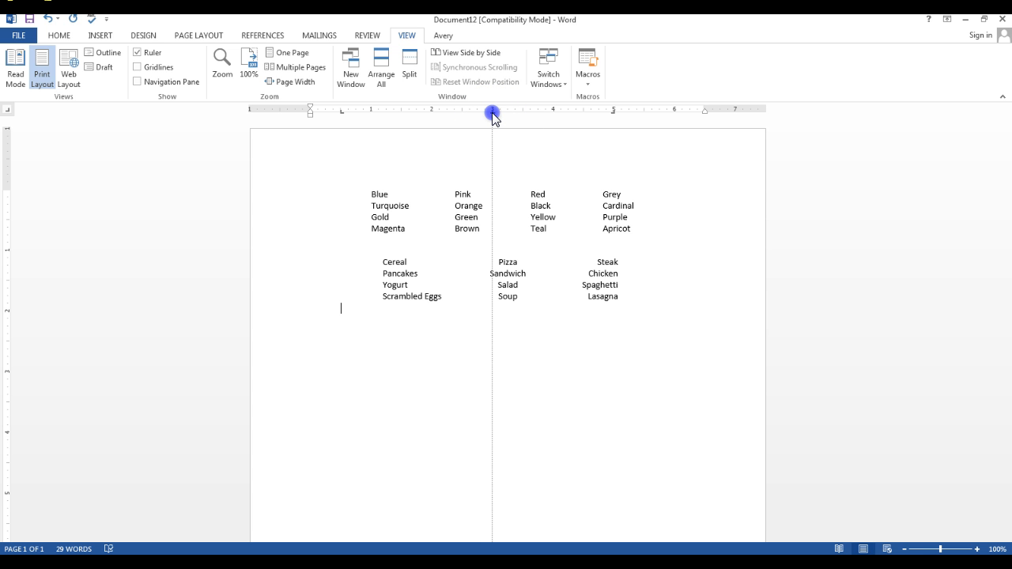
drag(492, 113, 495, 113)
click(377, 251)
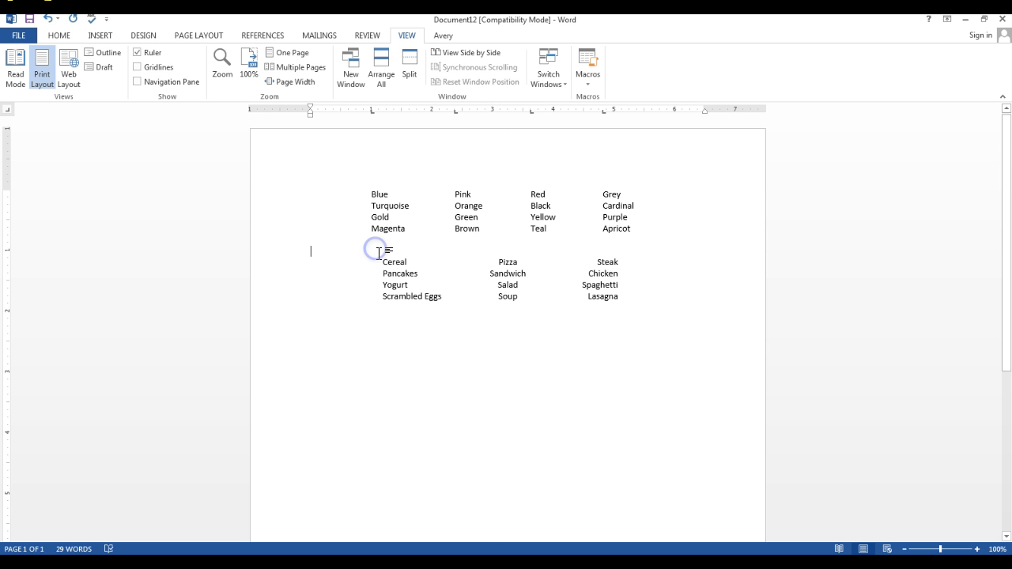
drag(383, 256, 596, 307)
drag(507, 111, 506, 111)
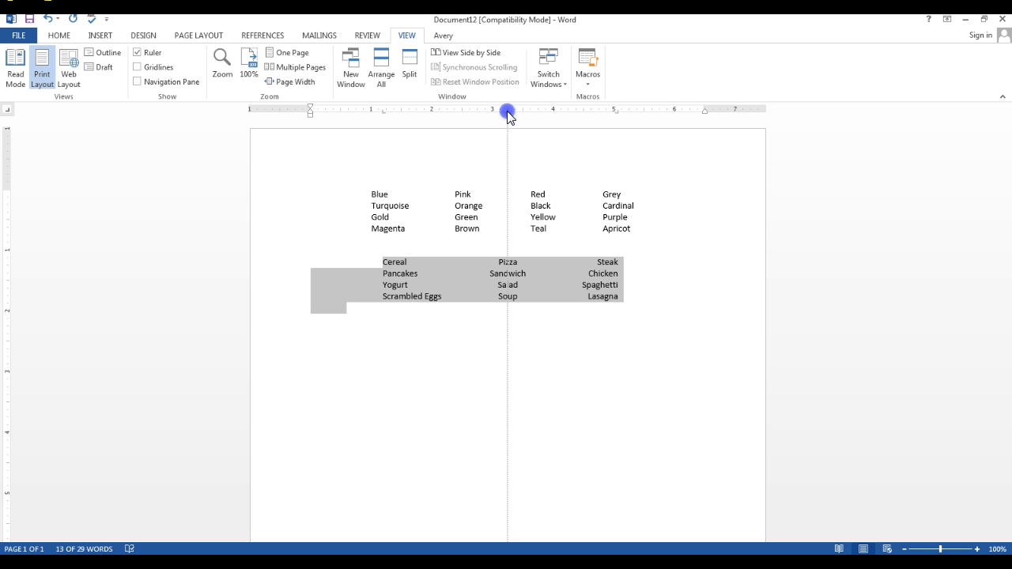
drag(506, 112, 507, 111)
click(505, 352)
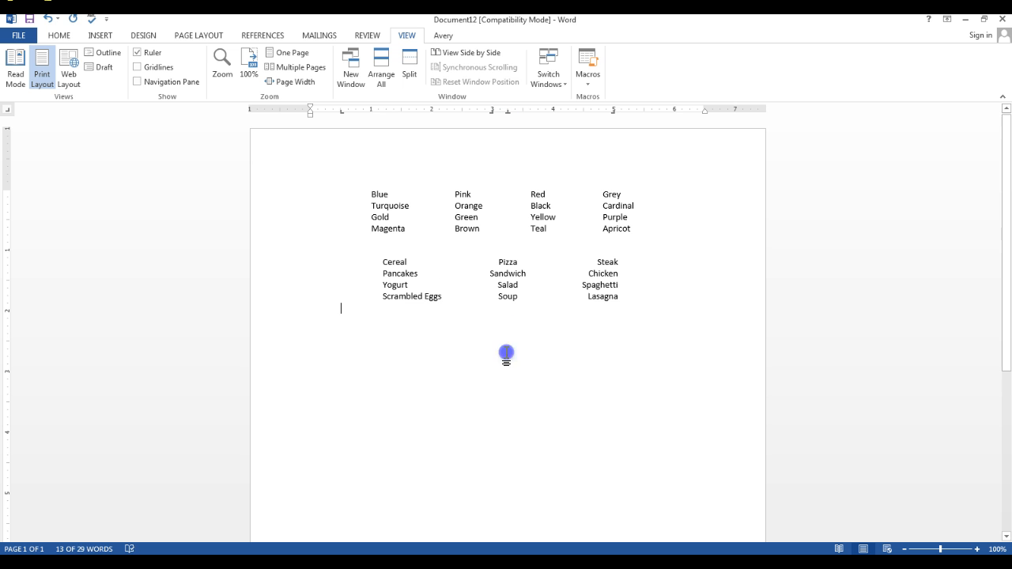